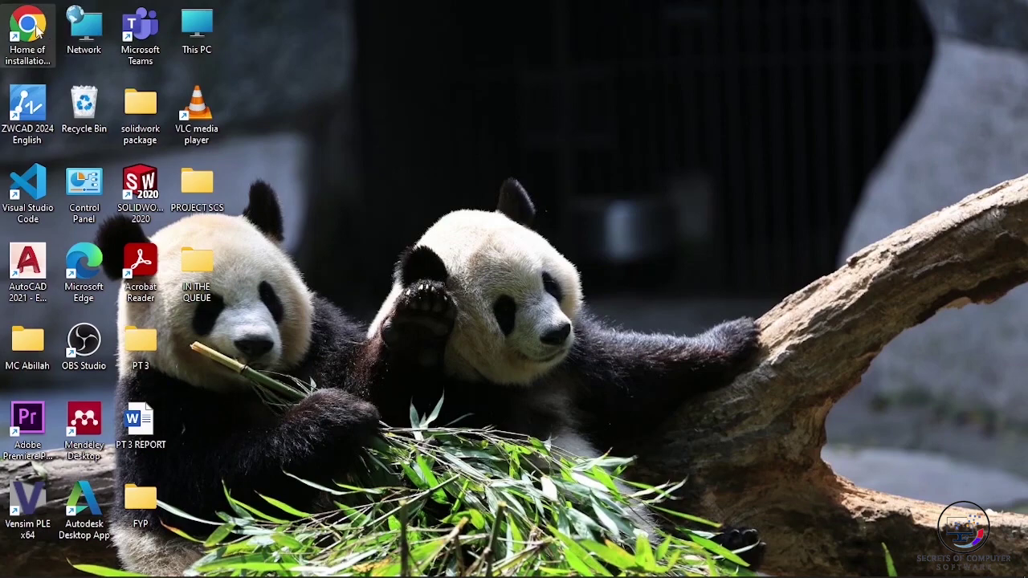
Search Google in Chrome for 'bush bearing 2d drawing png'
{"action": "left_click", "coordinate": [33, 28]}
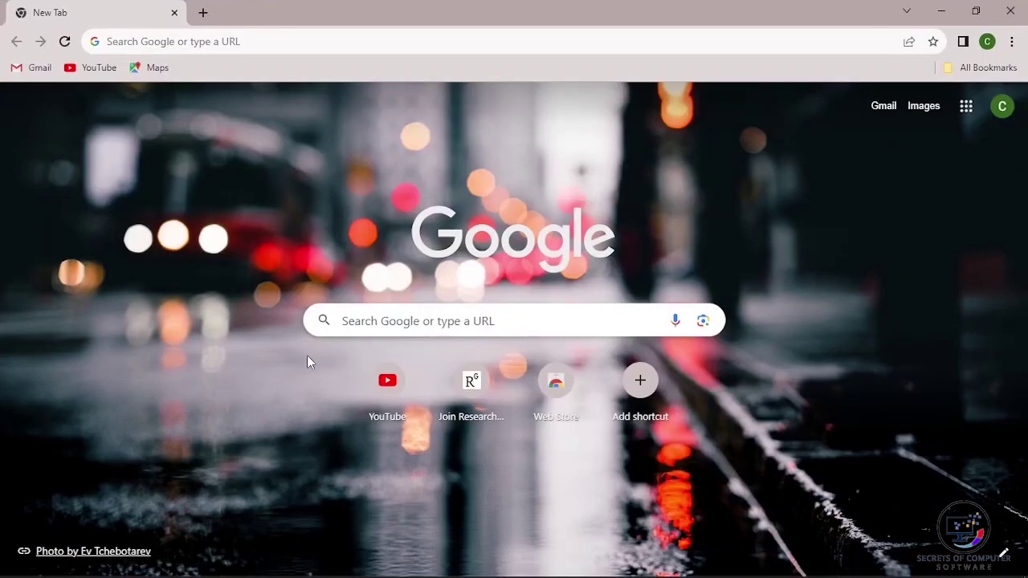
{"action": "left_click", "coordinate": [404, 322]}
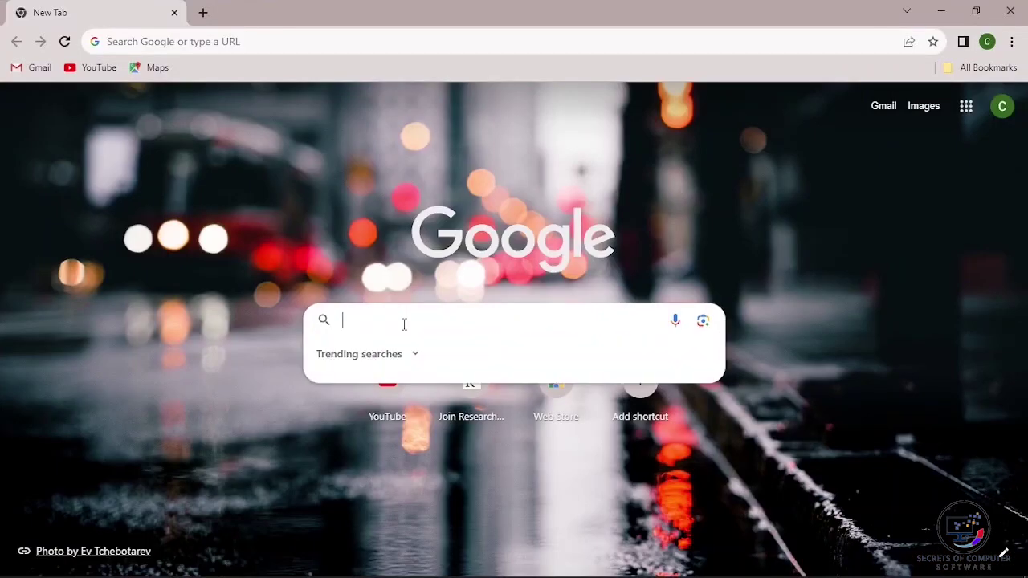
{"action": "type", "text": "bu"}
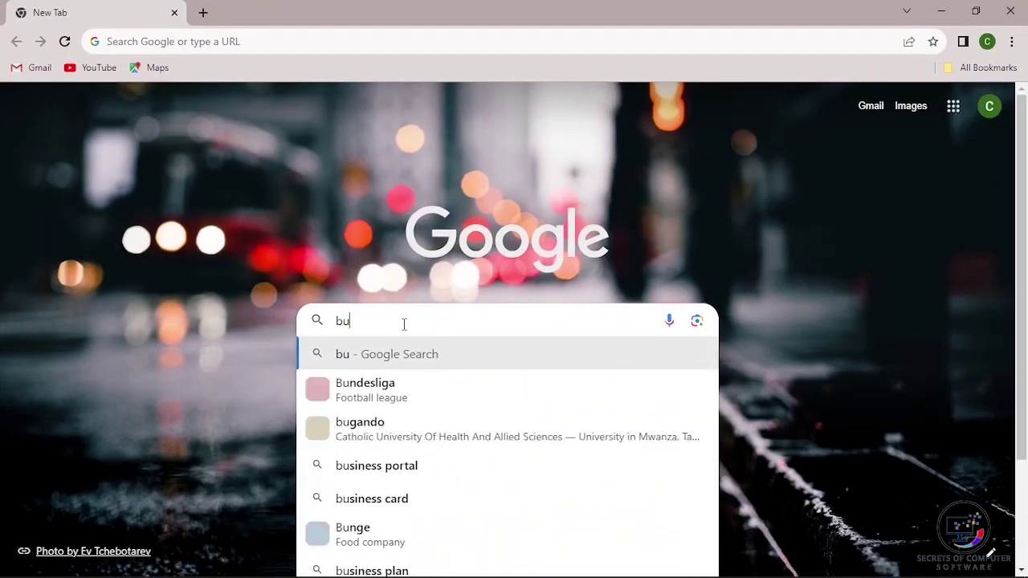
{"action": "type", "text": "sh be"}
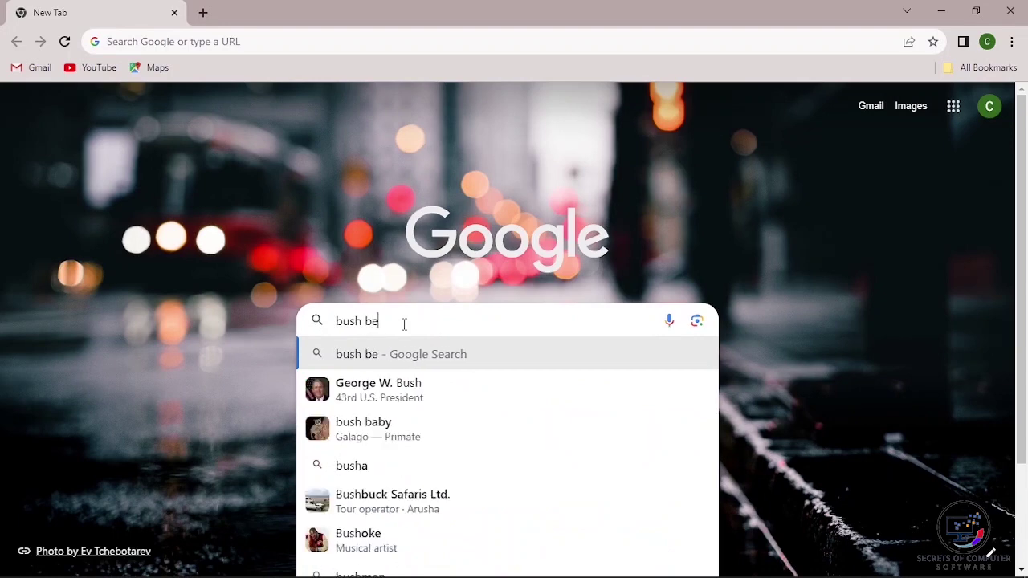
{"action": "type", "text": "aring"}
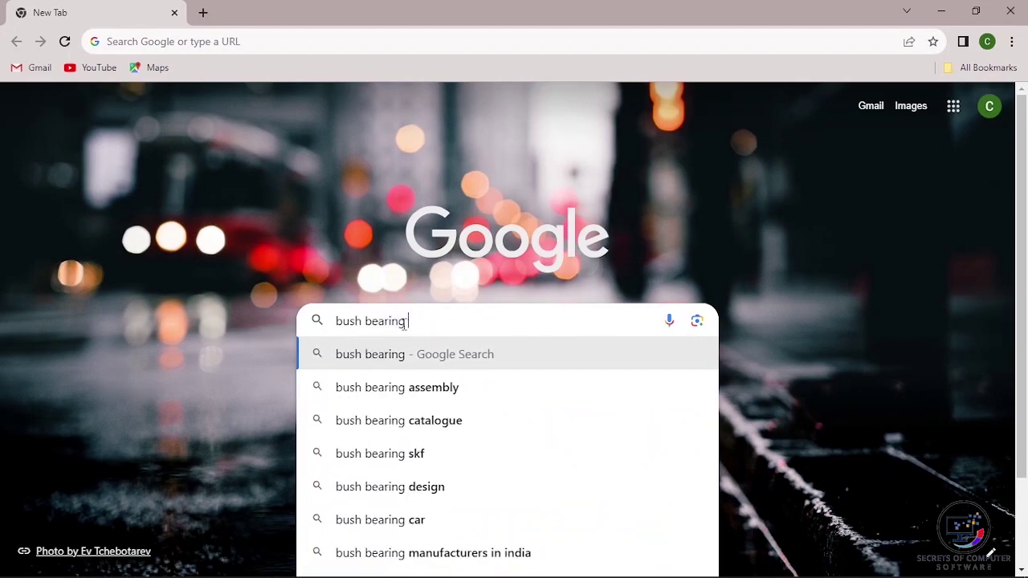
{"action": "type", "text": " 2d"}
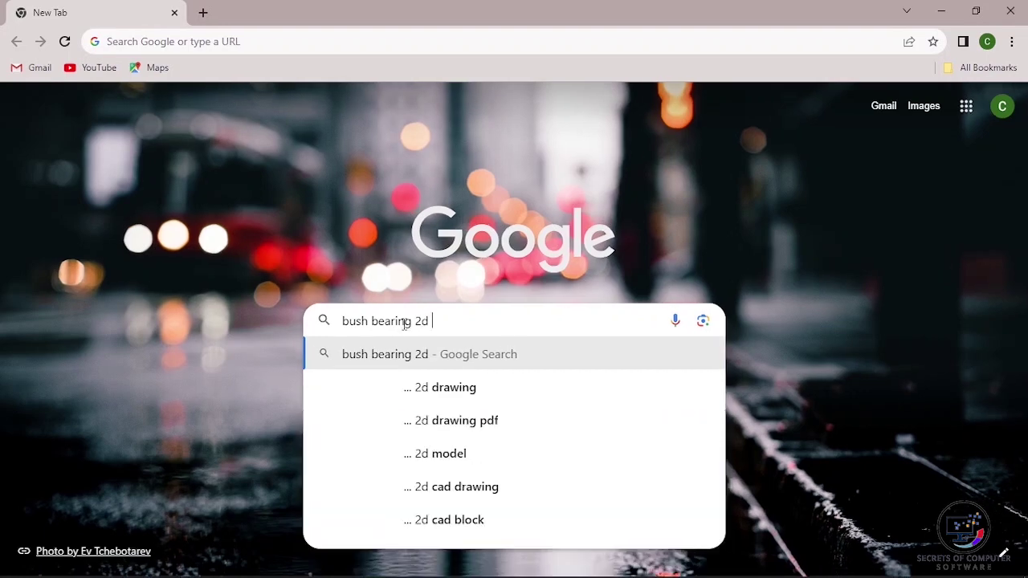
{"action": "type", "text": " dr"}
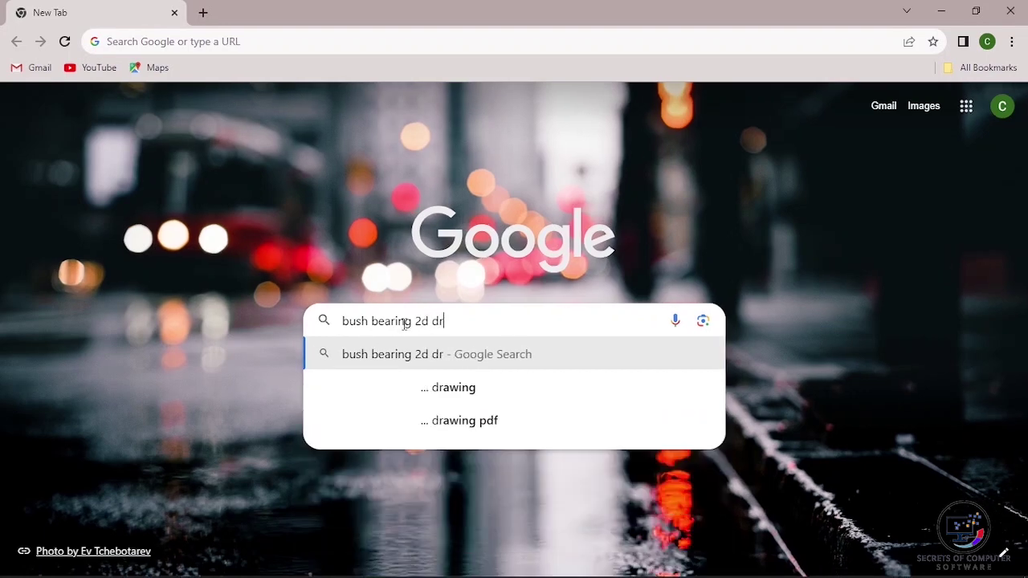
{"action": "type", "text": "awing "}
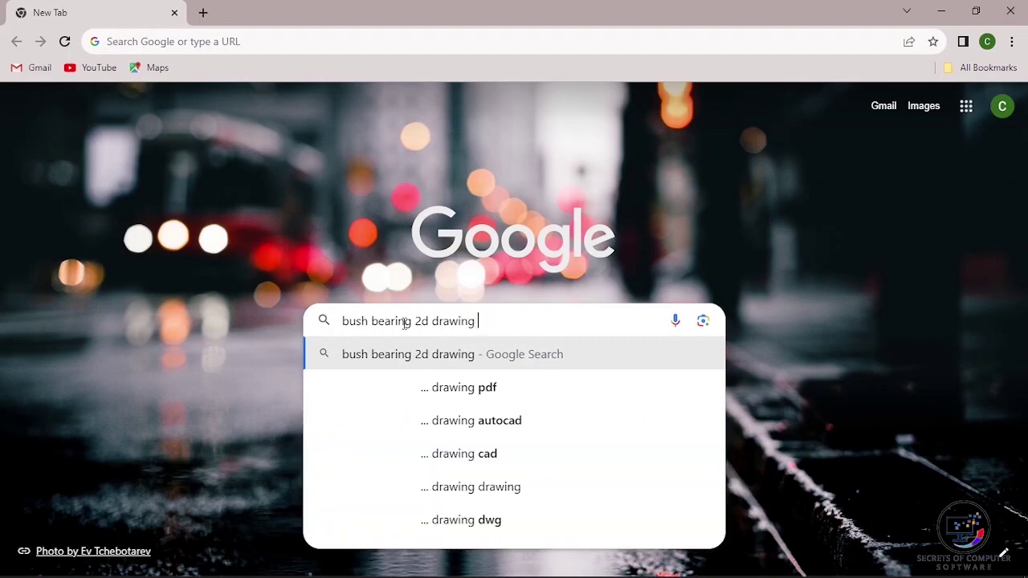
{"action": "type", "text": "png"}
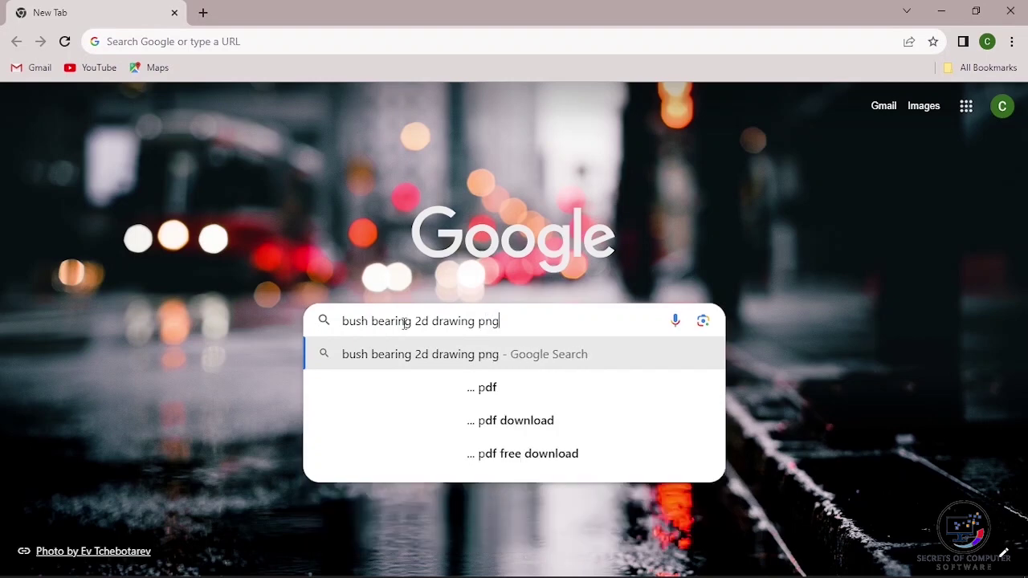
{"action": "key", "text": "Return"}
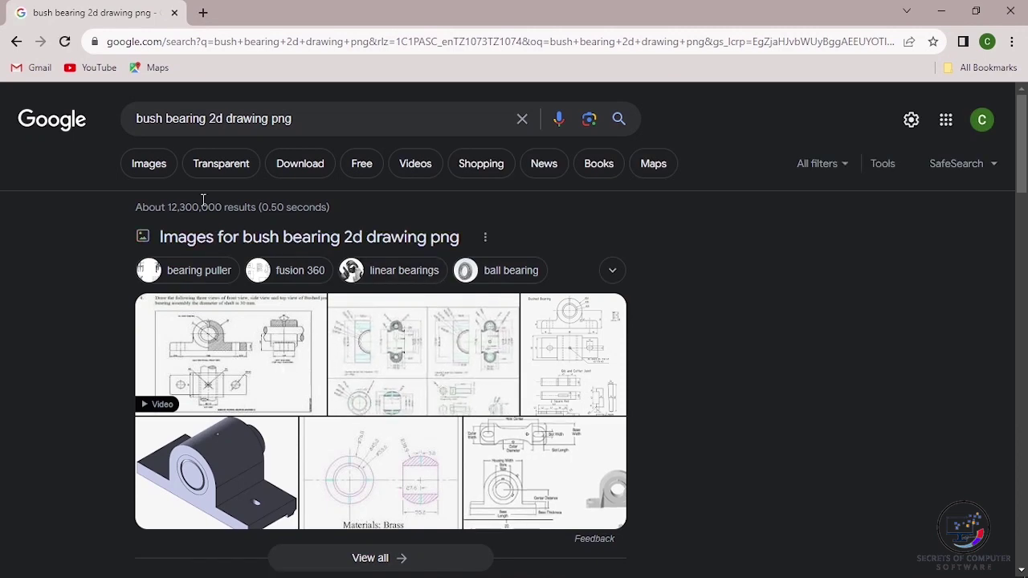
Preview the first Bushed Bearing image result and start saving it as an image
{"action": "left_click", "coordinate": [159, 165]}
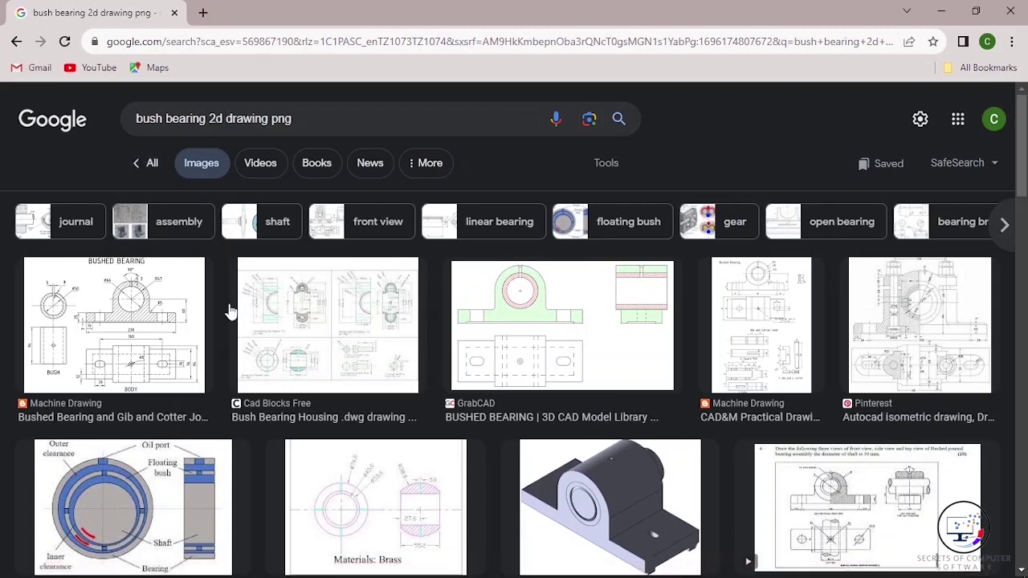
{"action": "left_click", "coordinate": [124, 345]}
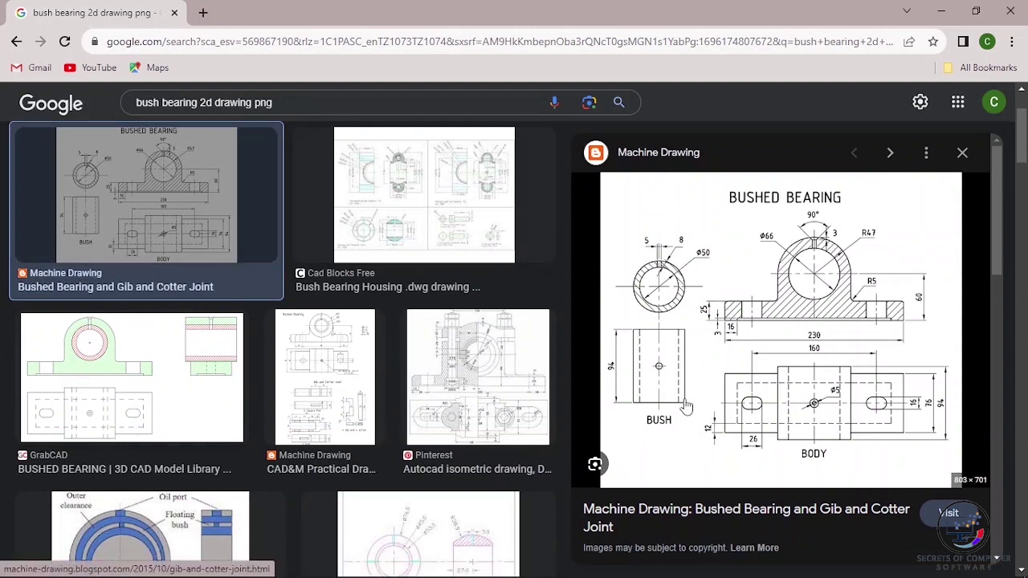
{"action": "right_click", "coordinate": [737, 361]}
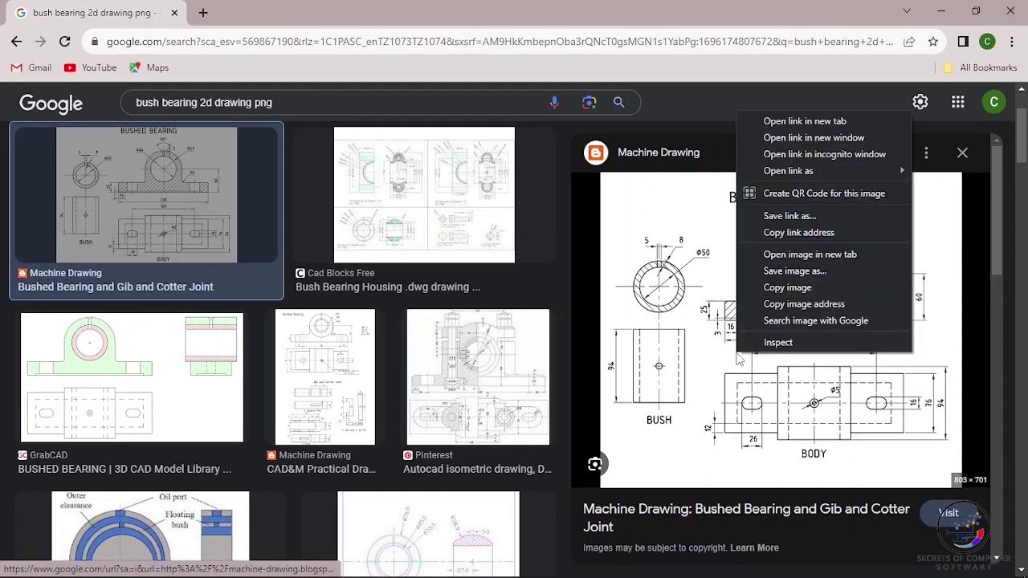
{"action": "left_click", "coordinate": [790, 271]}
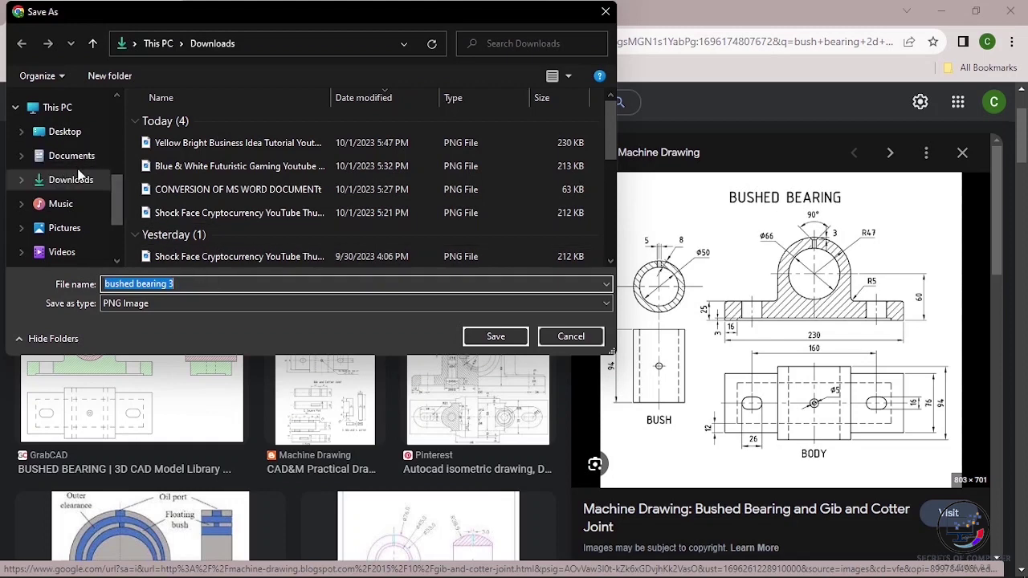
Save the drawing to the Desktop as 'bushed bearing' PNG
{"action": "left_click", "coordinate": [74, 136]}
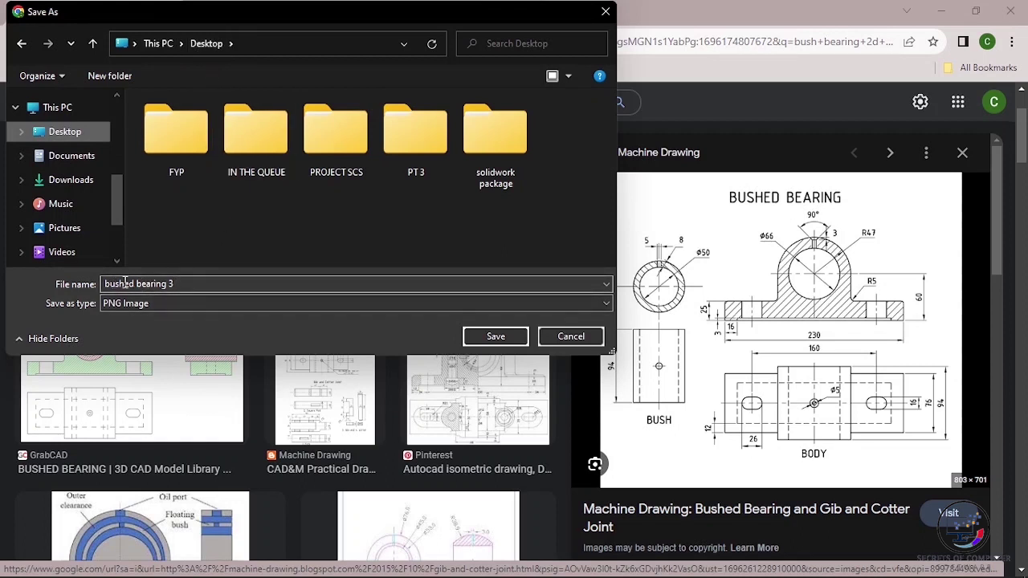
{"action": "left_click", "coordinate": [175, 283]}
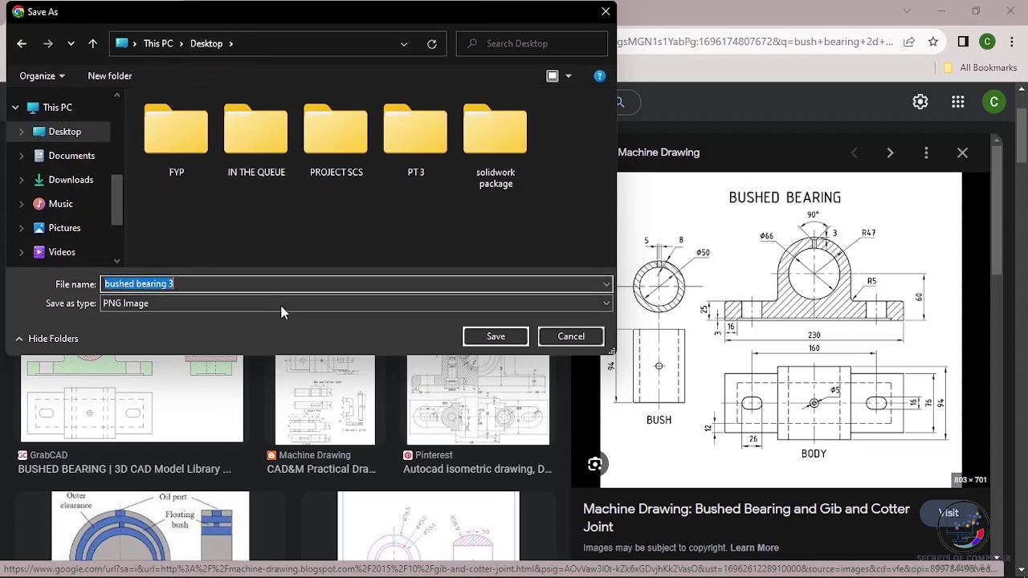
{"action": "left_click", "coordinate": [187, 287]}
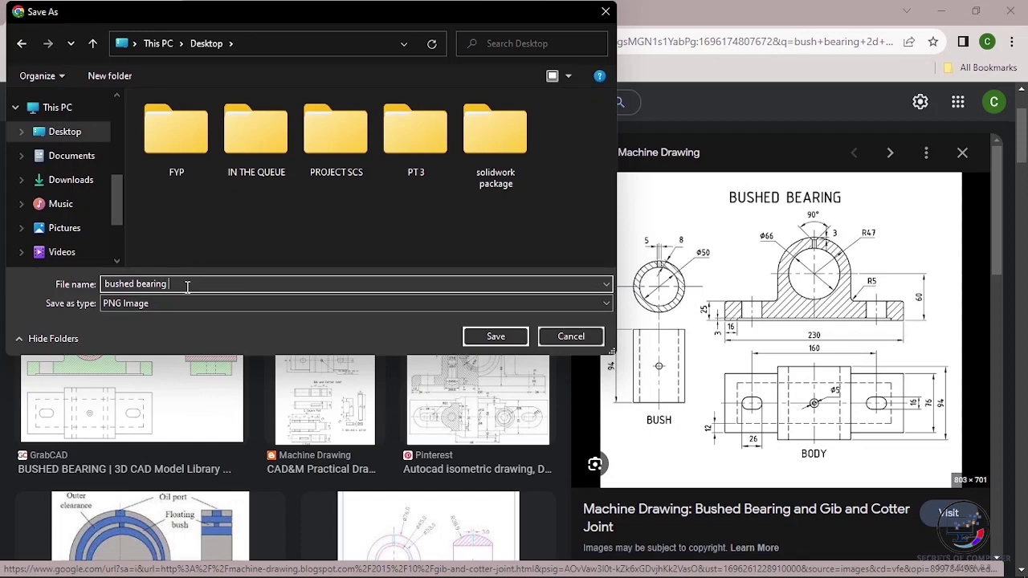
{"action": "left_click", "coordinate": [495, 335]}
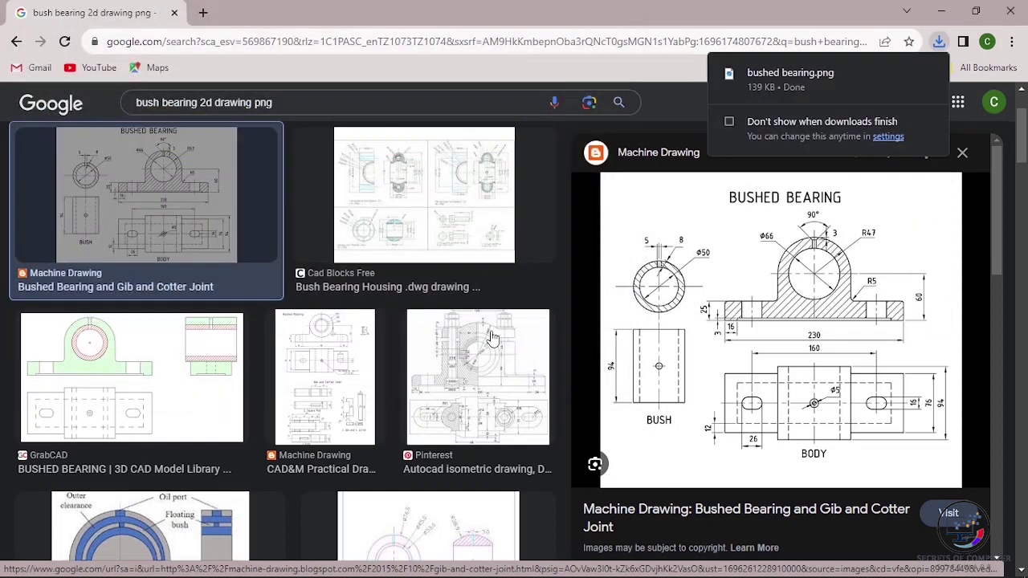
{"action": "mouse_move", "coordinate": [803, 78]}
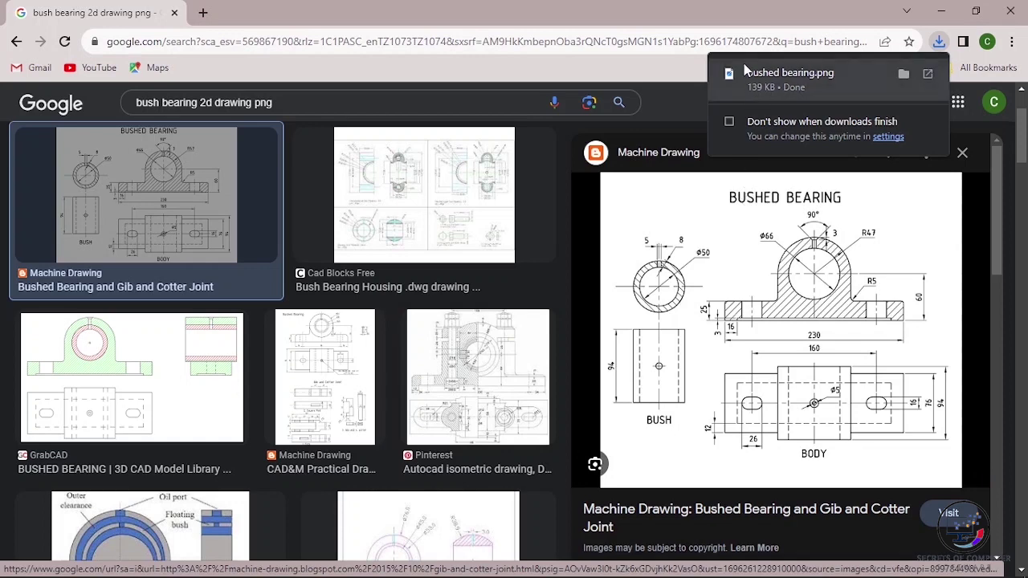
Check the downloaded bushed bearing PNG in its Desktop folder, then close that folder window
{"action": "left_click", "coordinate": [903, 75]}
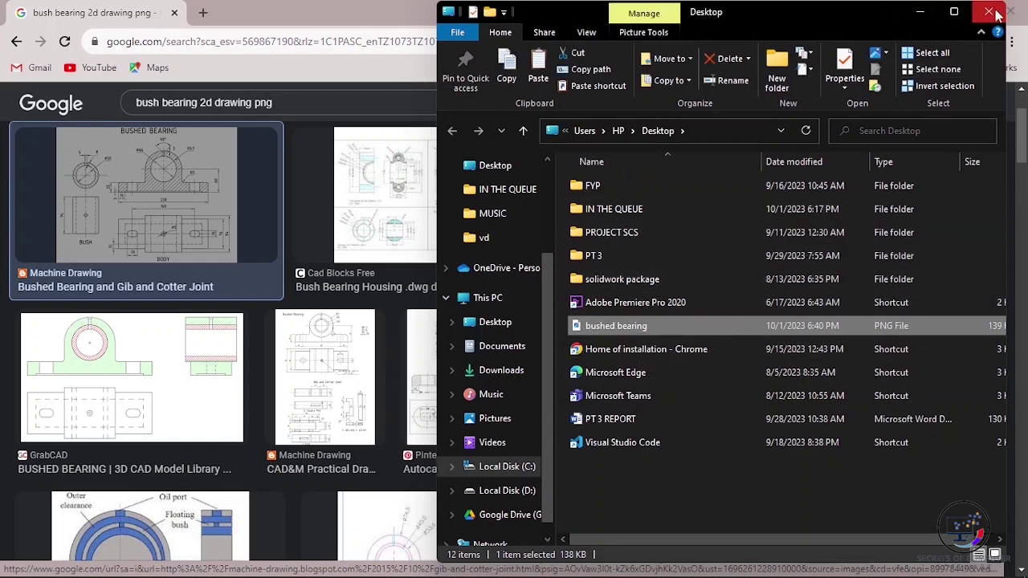
{"action": "left_click", "coordinate": [921, 13]}
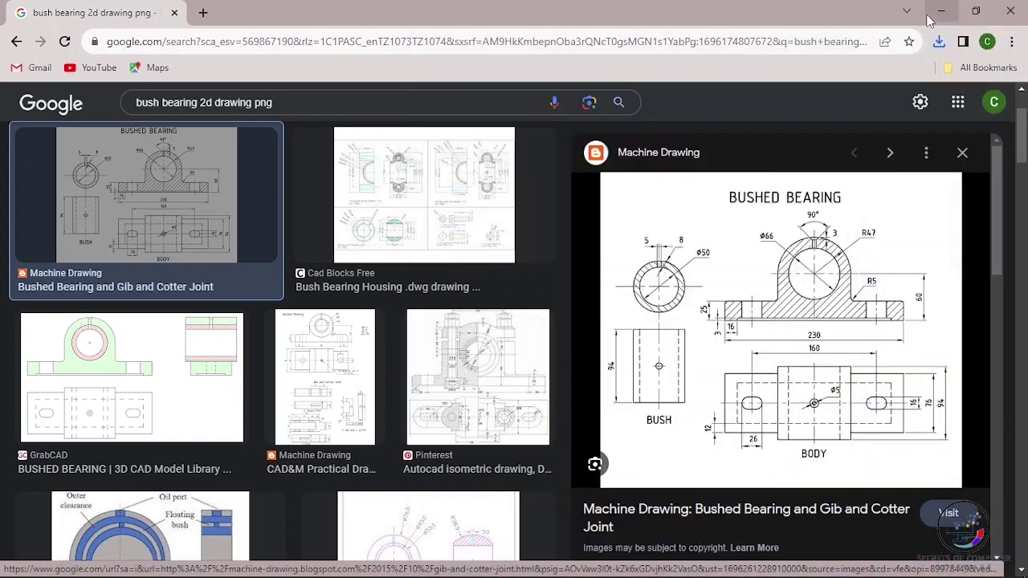
In a new tab, reach Convertio's File Converter page through a Google search for 'convertio'
{"action": "left_click", "coordinate": [203, 13]}
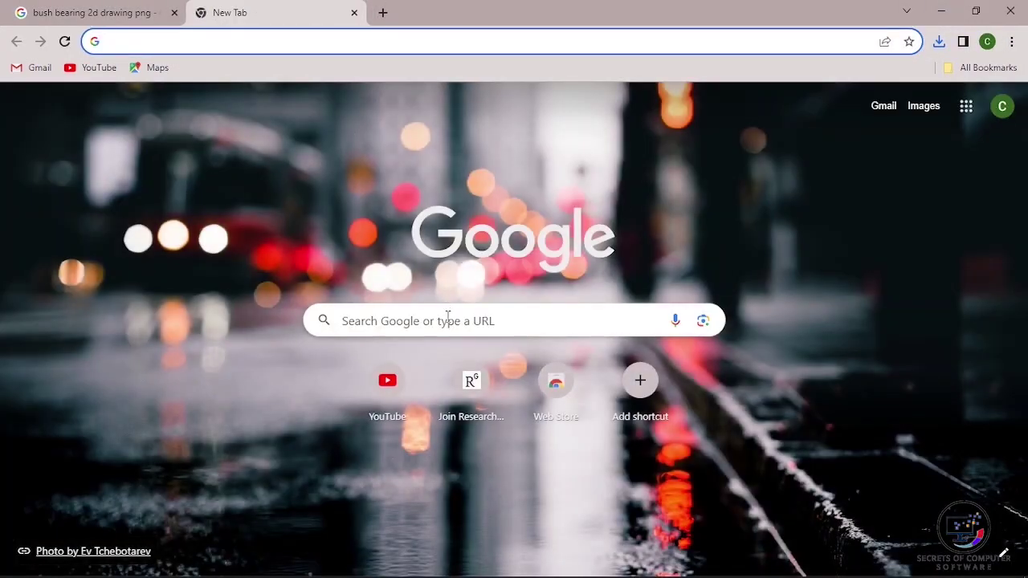
{"action": "left_click", "coordinate": [448, 321]}
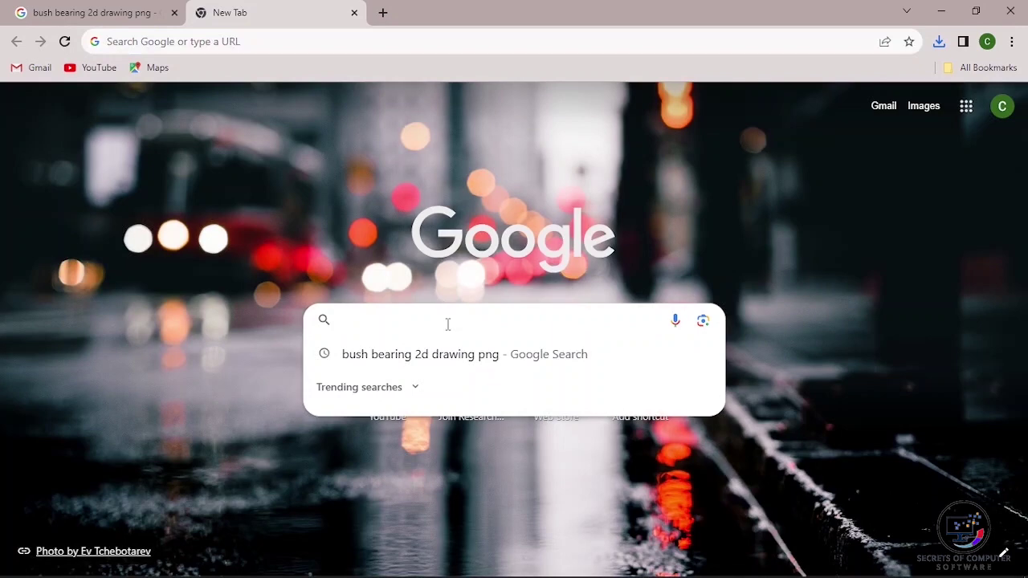
{"action": "type", "text": "co"}
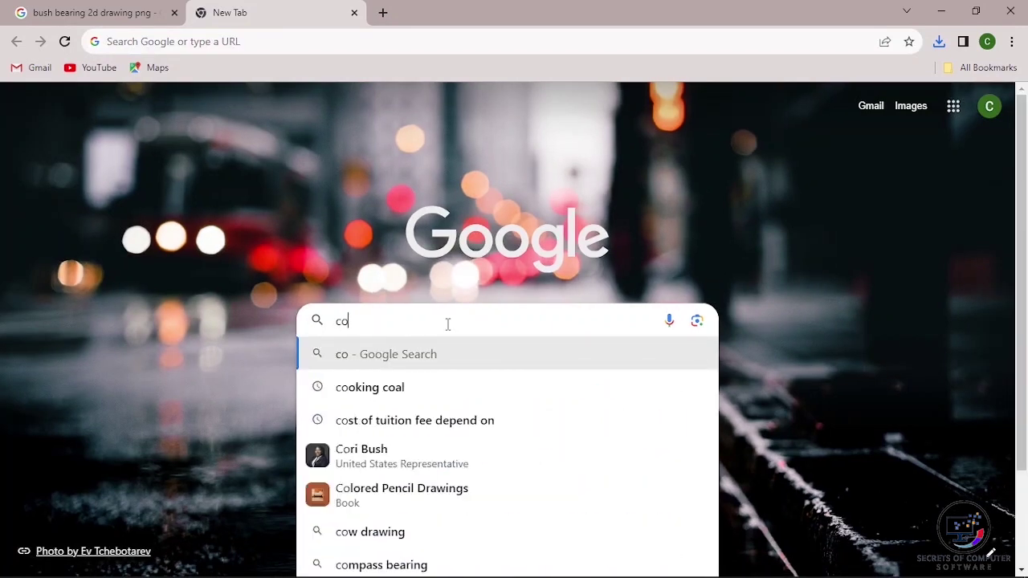
{"action": "type", "text": "nverti"}
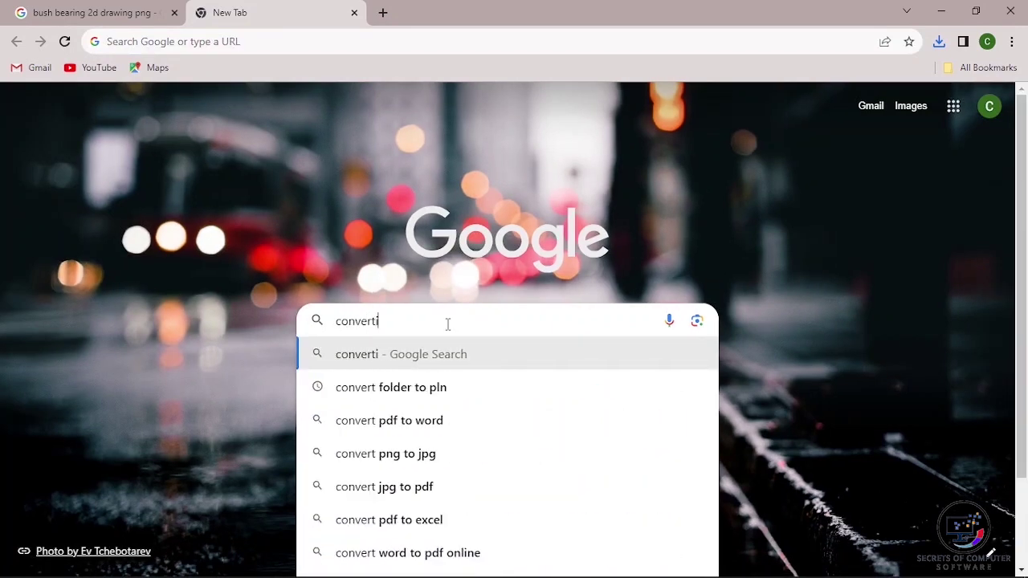
{"action": "type", "text": "o"}
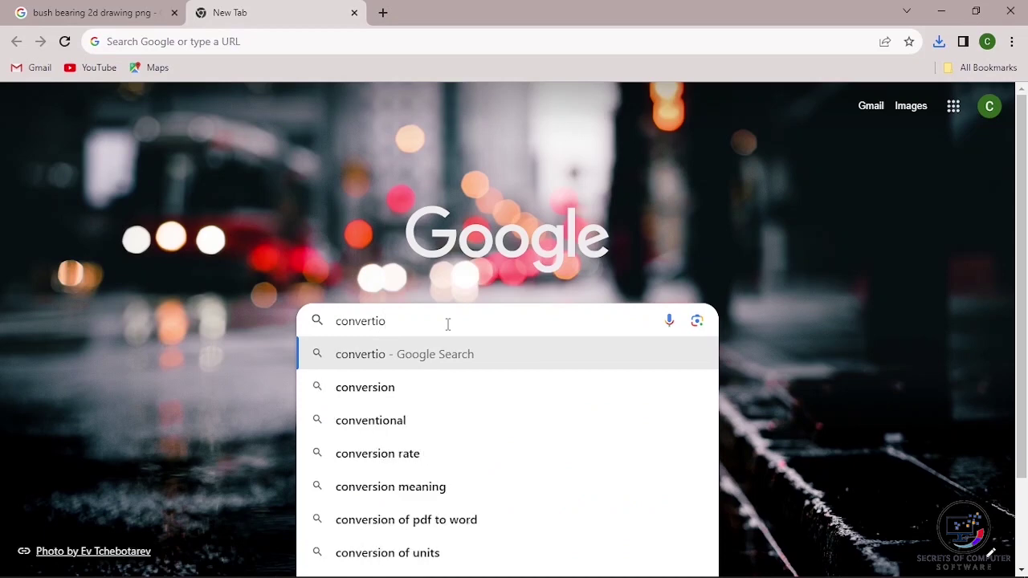
{"action": "key", "text": "Return"}
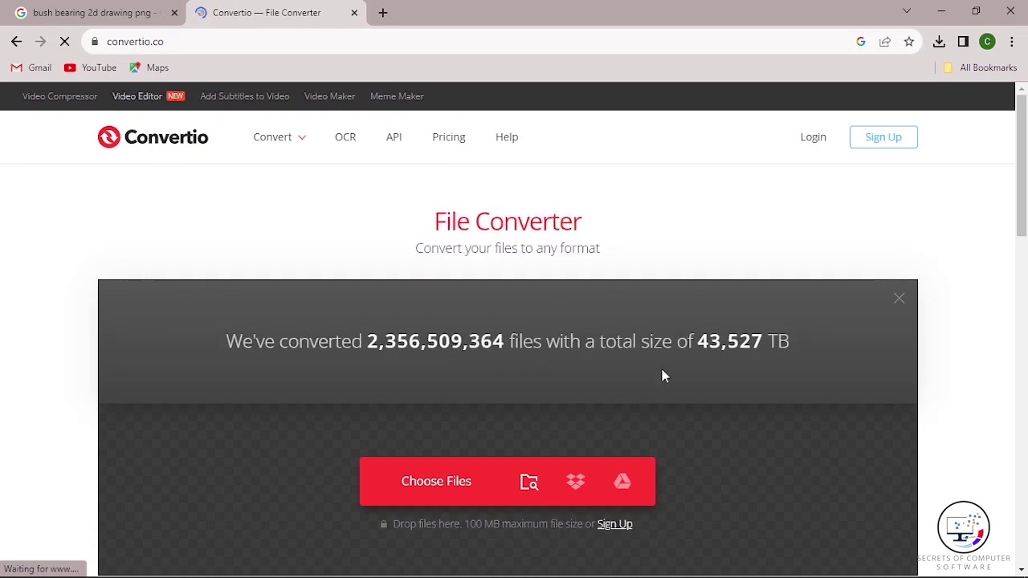
{"action": "scroll", "coordinate": [768, 471], "scroll_direction": "down", "scroll_amount": 2}
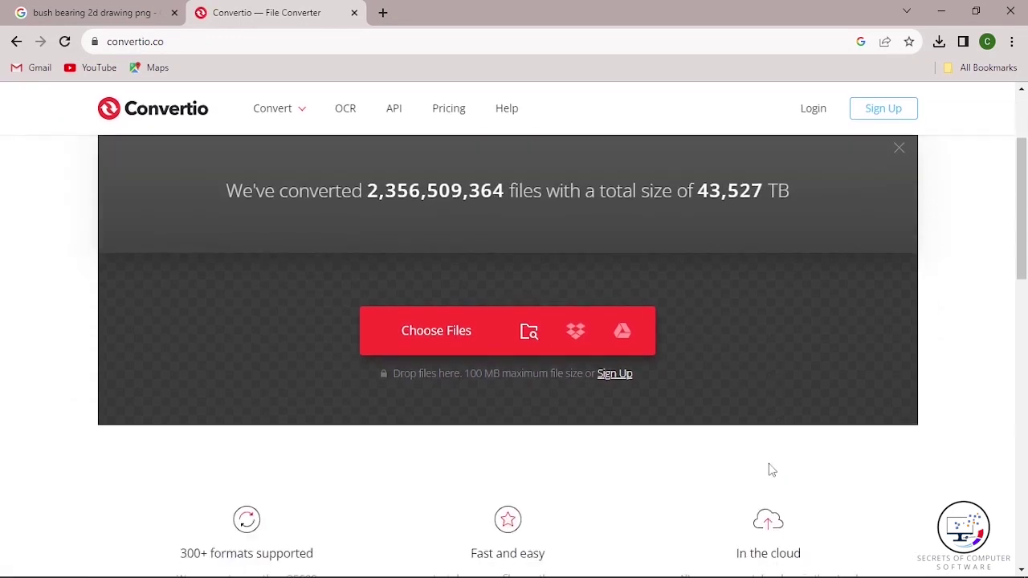
{"action": "scroll", "coordinate": [767, 470], "scroll_direction": "up", "scroll_amount": 1}
{"action": "scroll", "coordinate": [769, 471], "scroll_direction": "up", "scroll_amount": 1}
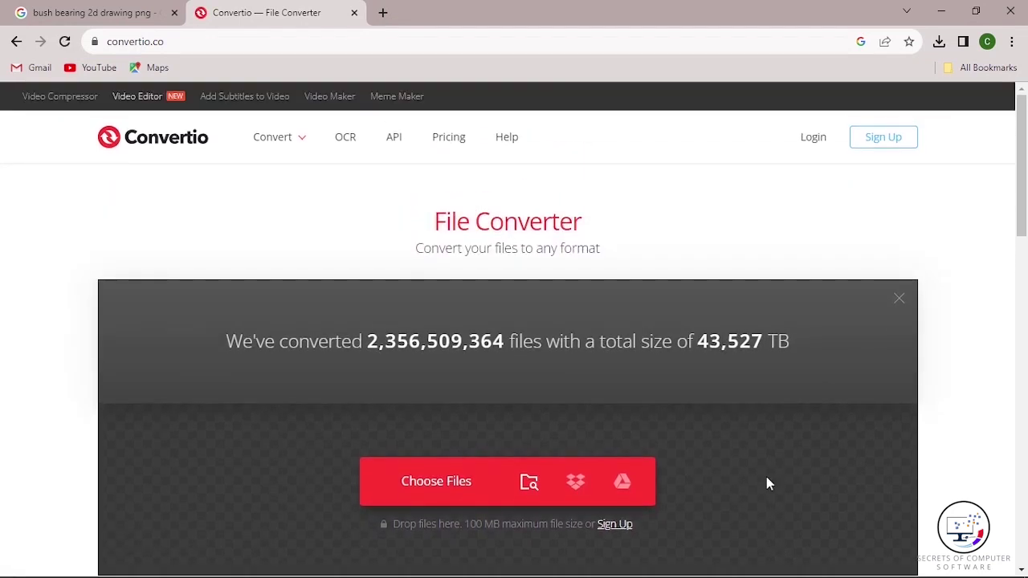
Upload bushed bearing.png from the Desktop to Convertio
{"action": "left_click", "coordinate": [448, 486]}
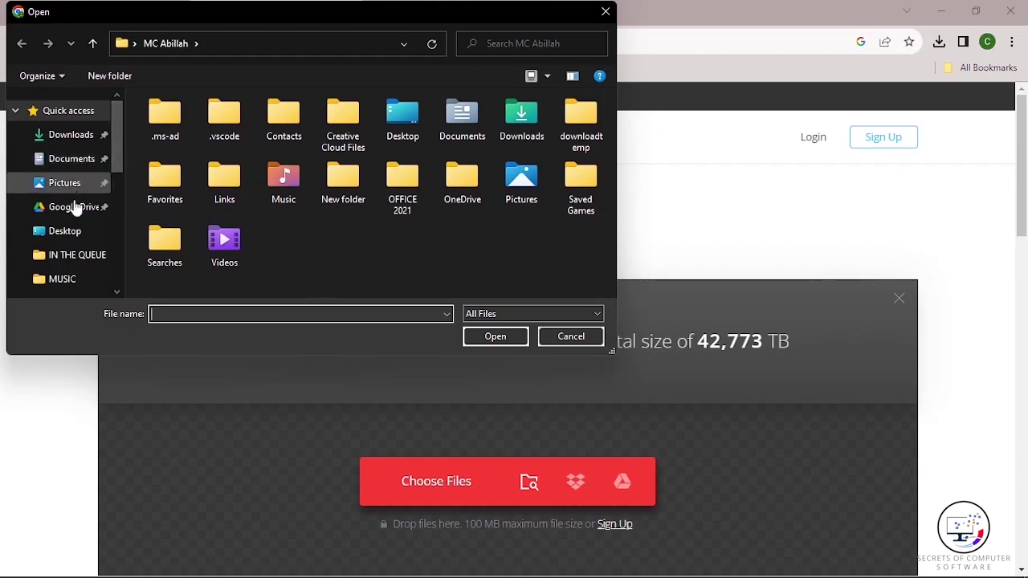
{"action": "left_click", "coordinate": [70, 234]}
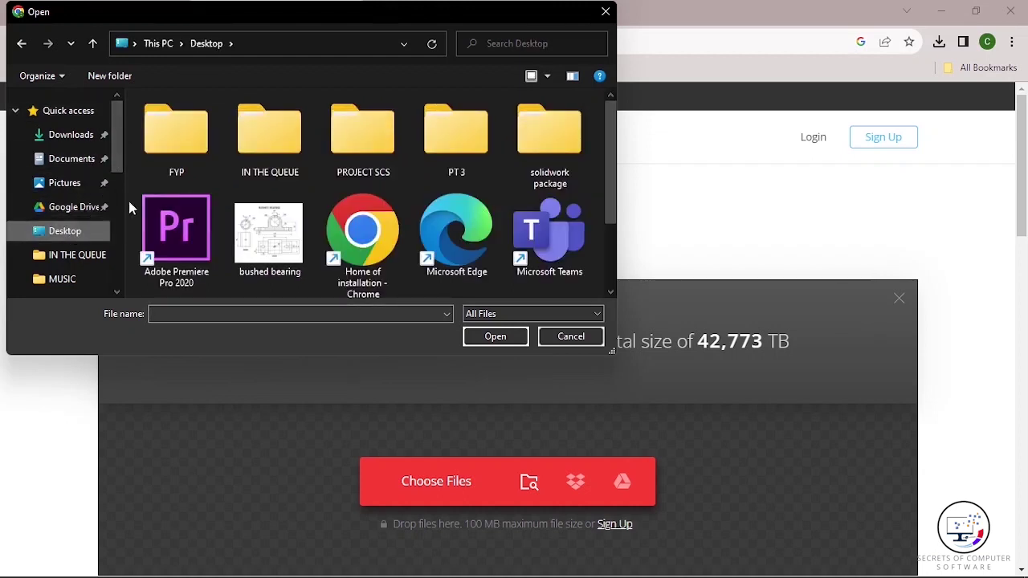
{"action": "left_click", "coordinate": [279, 259]}
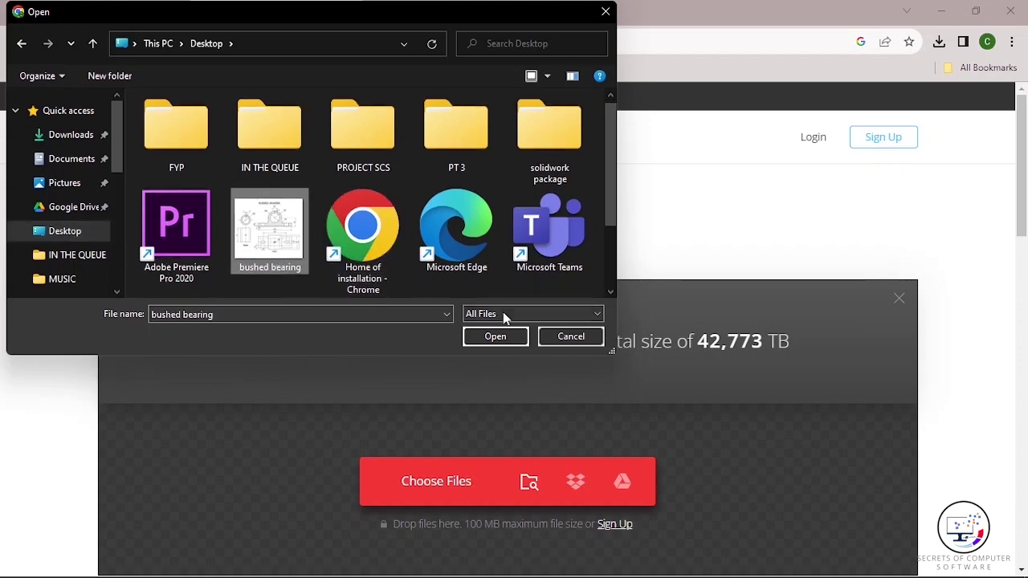
{"action": "left_click", "coordinate": [493, 338]}
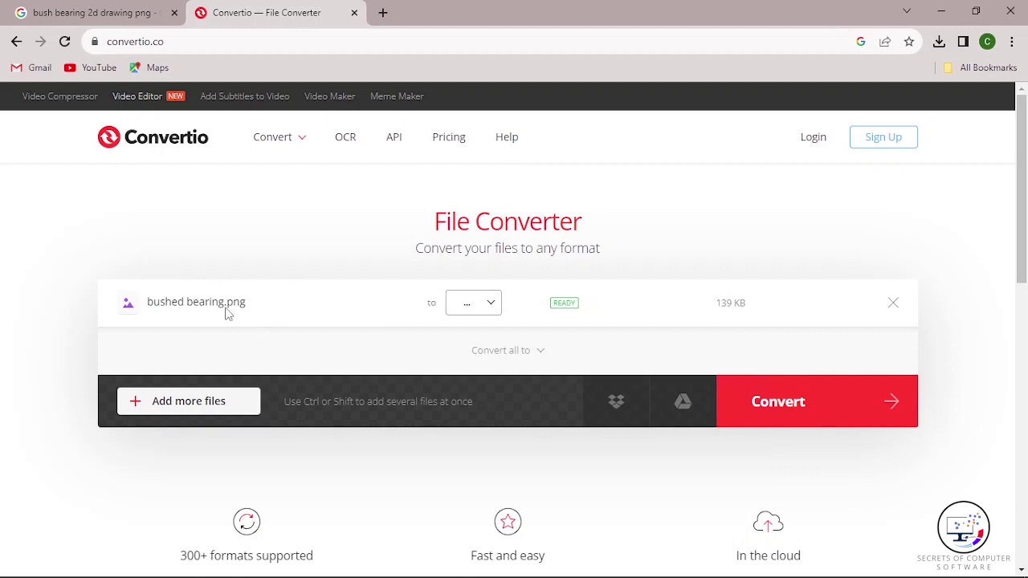
Set the output format to CAD DXF and convert the PNG
{"action": "left_click", "coordinate": [491, 311]}
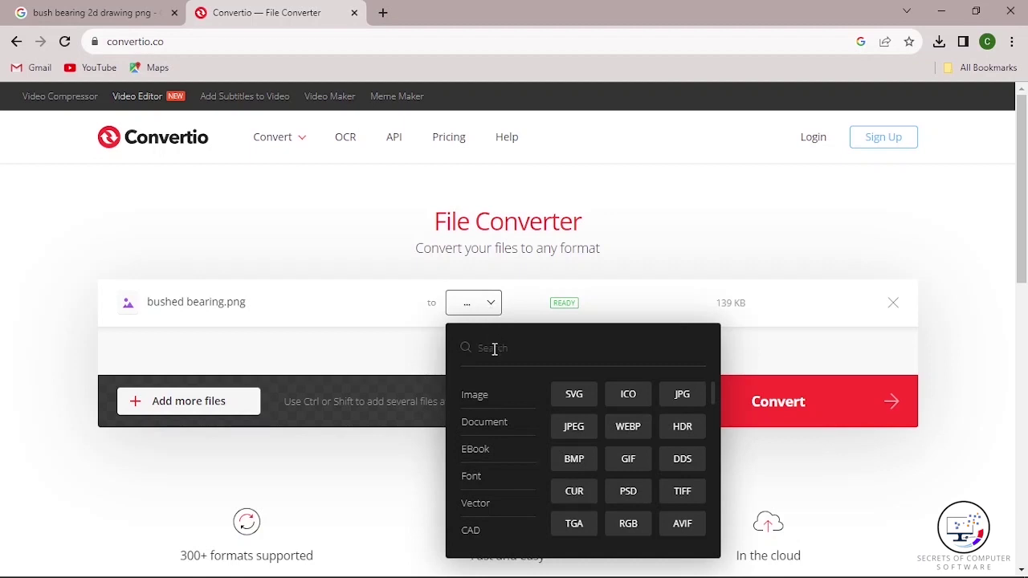
{"action": "mouse_move", "coordinate": [470, 530]}
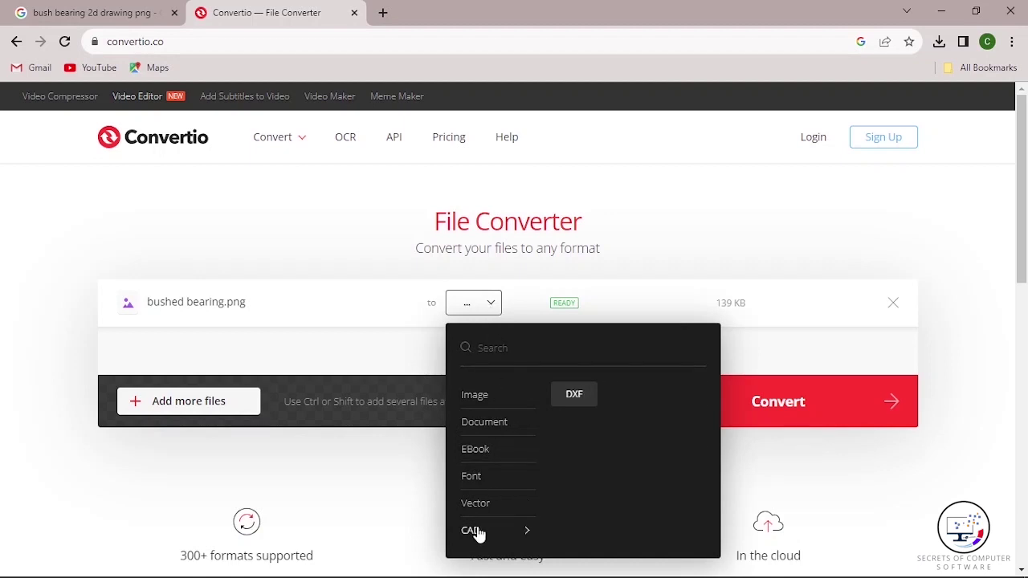
{"action": "left_click", "coordinate": [575, 396]}
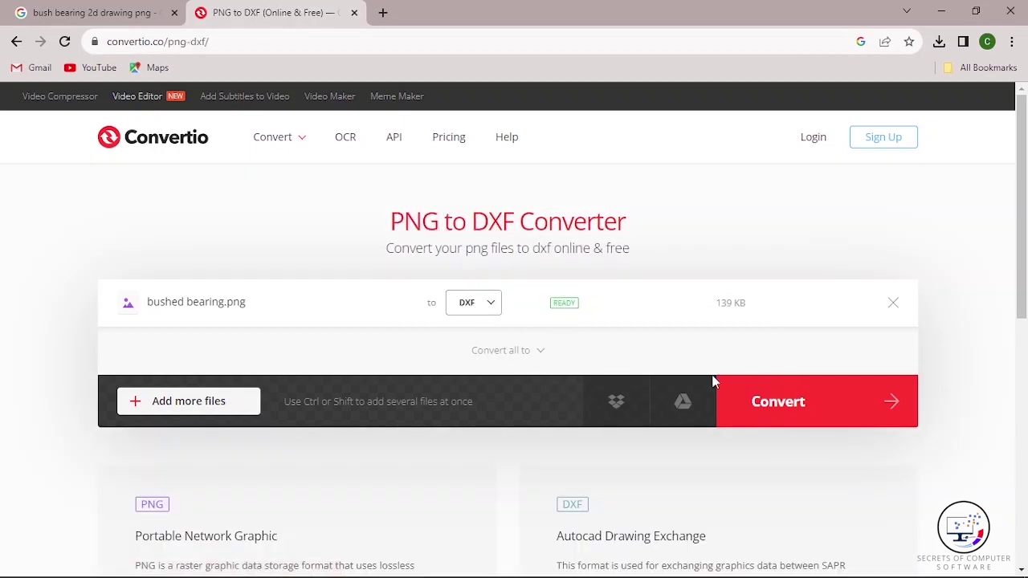
{"action": "left_click", "coordinate": [894, 407]}
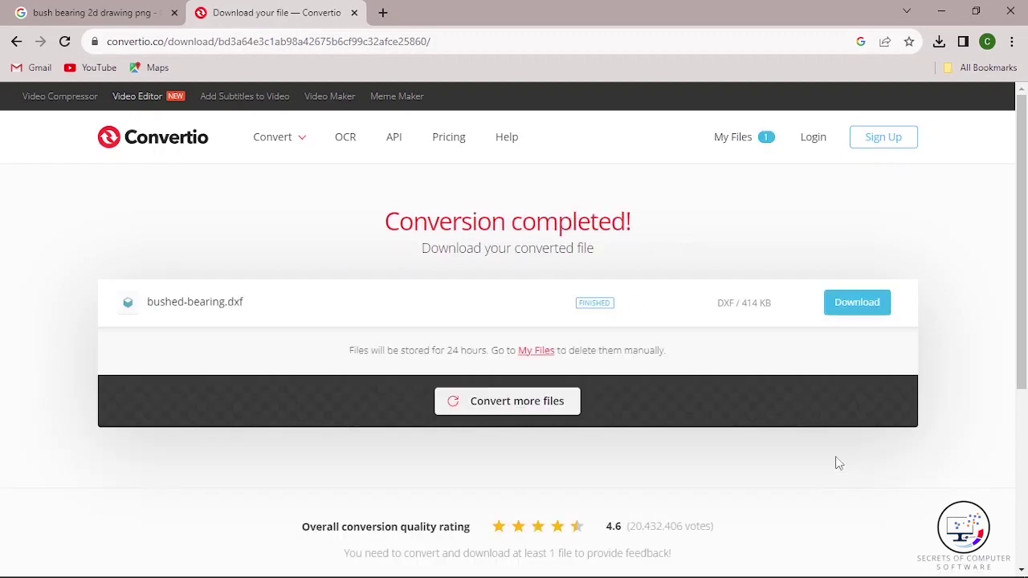
Download the converted bushed-bearing.dxf file
{"action": "left_click", "coordinate": [857, 310]}
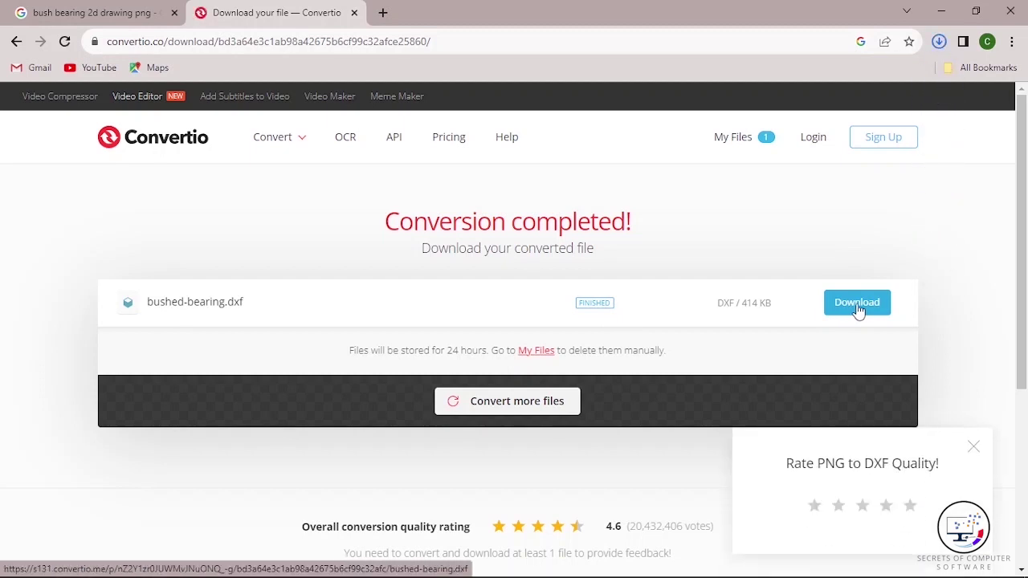
{"action": "mouse_move", "coordinate": [795, 79]}
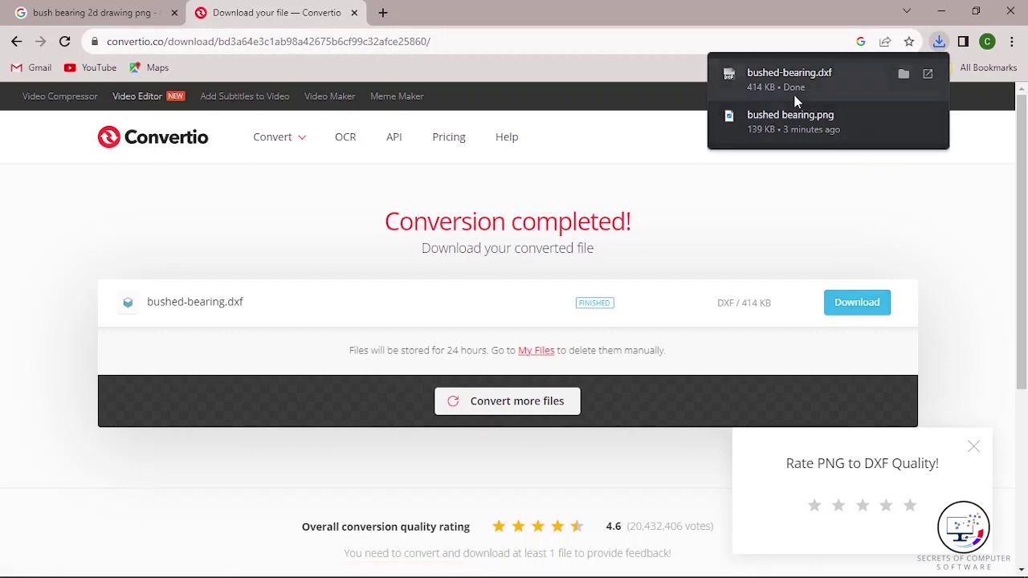
Cut the bushed-bearing DXF from the Downloads folder and minimize that folder window
{"action": "left_click", "coordinate": [906, 75]}
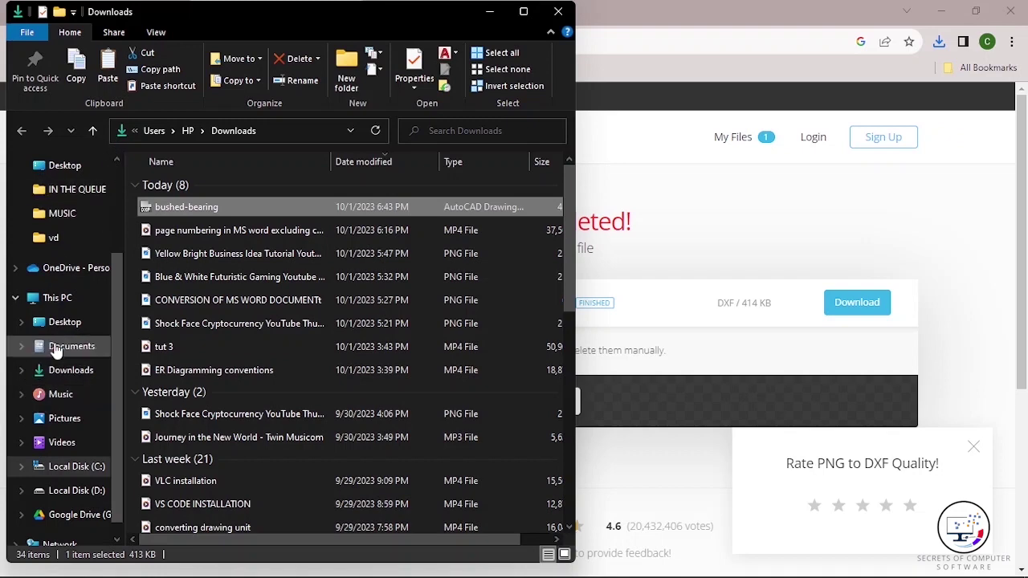
{"action": "right_click", "coordinate": [214, 207]}
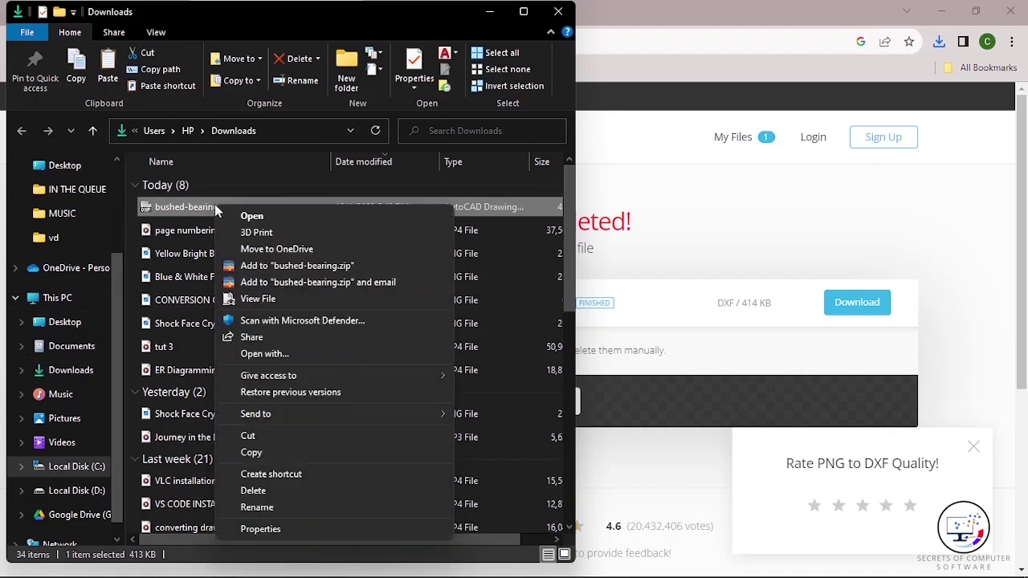
{"action": "left_click", "coordinate": [271, 436]}
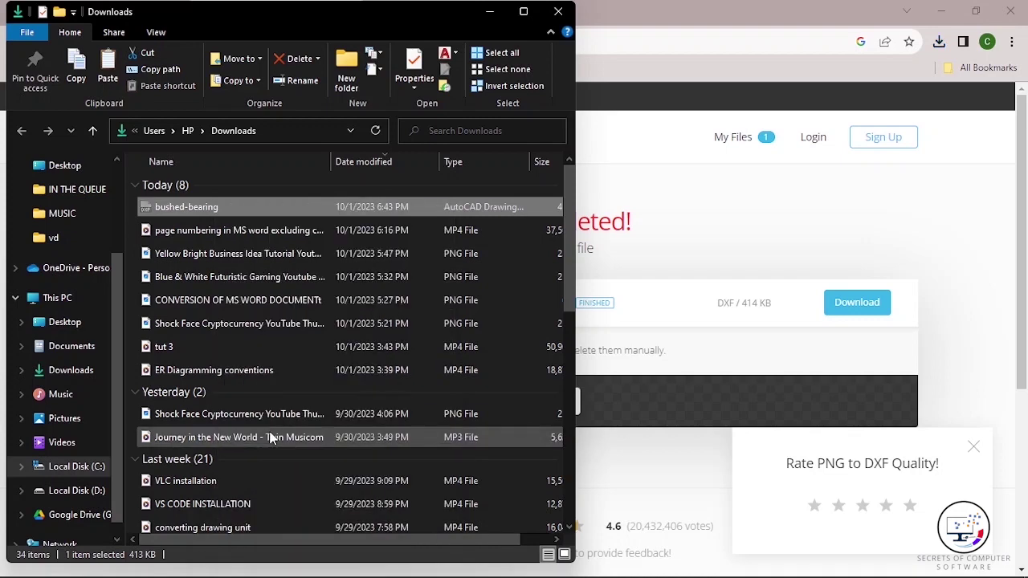
{"action": "left_click", "coordinate": [491, 11]}
Paste the bushed-bearing DXF onto the desktop and launch AutoCAD 2021
{"action": "left_click", "coordinate": [939, 11]}
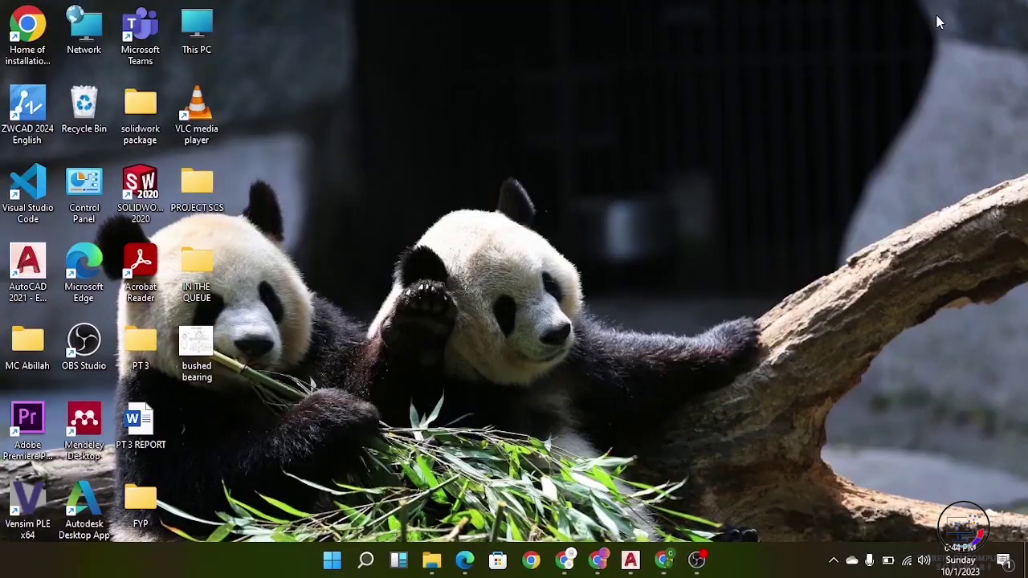
{"action": "right_click", "coordinate": [526, 196]}
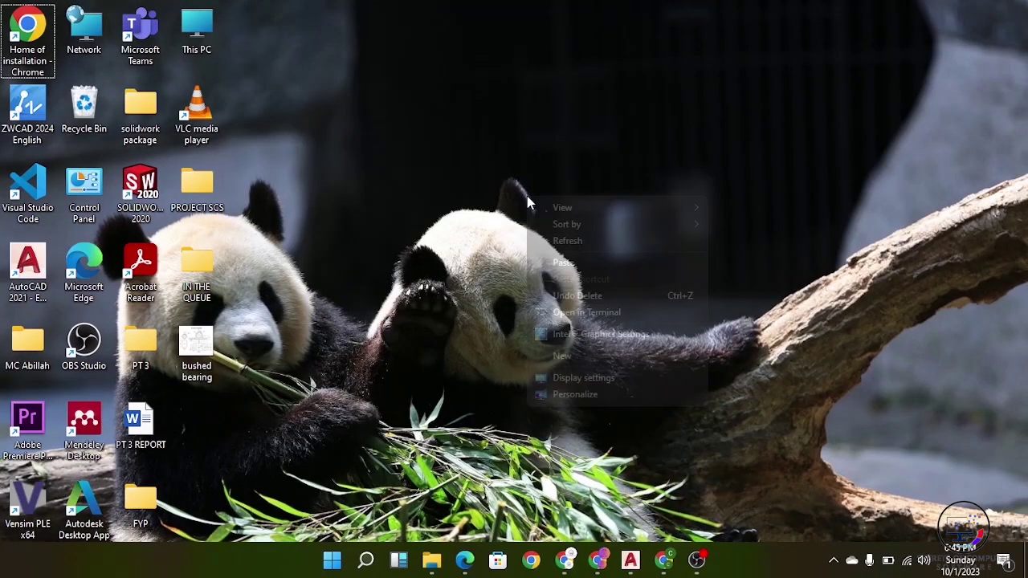
{"action": "left_click", "coordinate": [581, 266]}
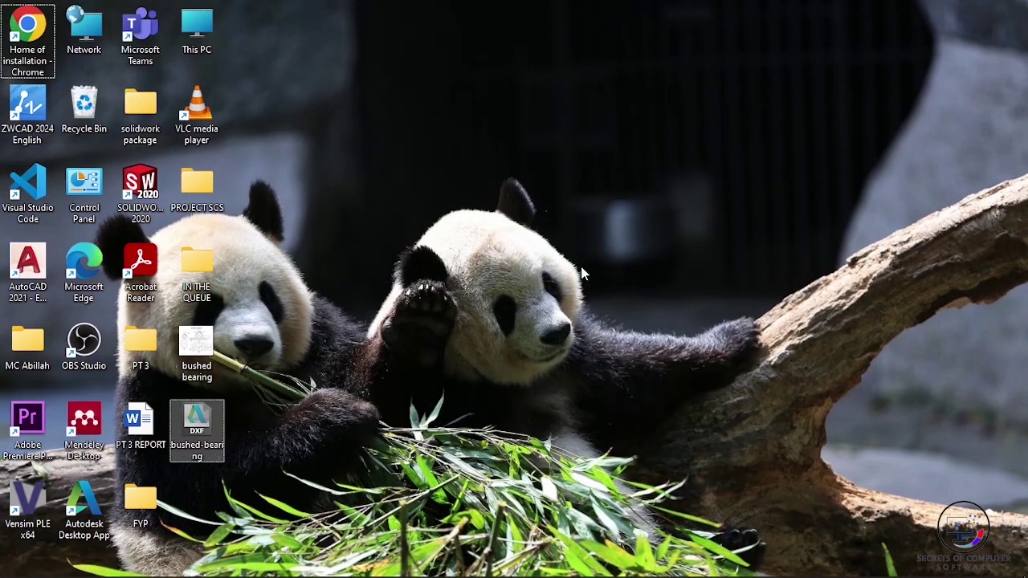
{"action": "left_click", "coordinate": [213, 447]}
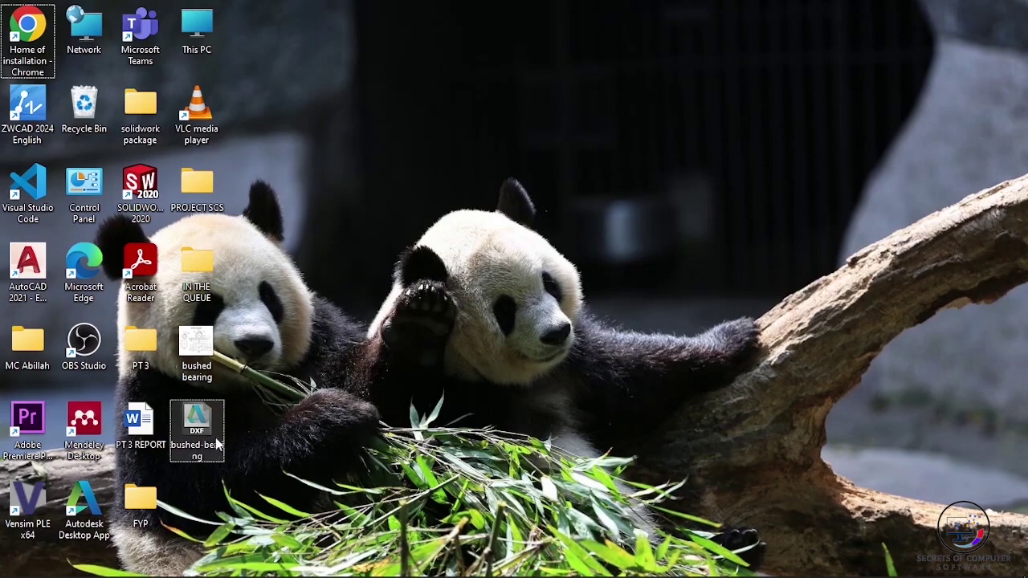
{"action": "left_click", "coordinate": [29, 275]}
{"action": "double_click", "coordinate": [29, 276]}
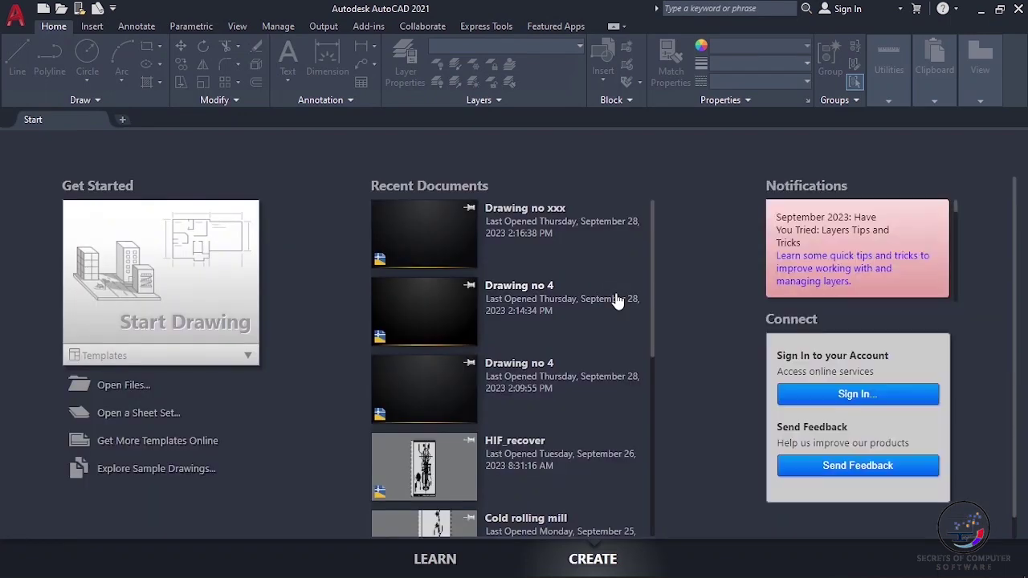
Open bushed-bearing.dxf from the Desktop, with the file list filtered to DXF (*.dxf)
{"action": "left_click", "coordinate": [126, 393]}
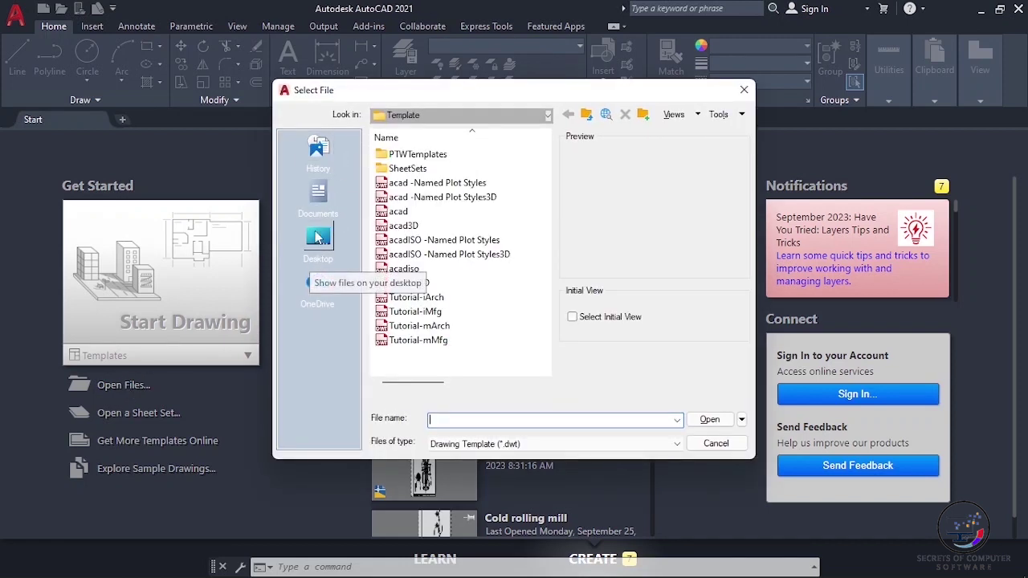
{"action": "left_click", "coordinate": [318, 236]}
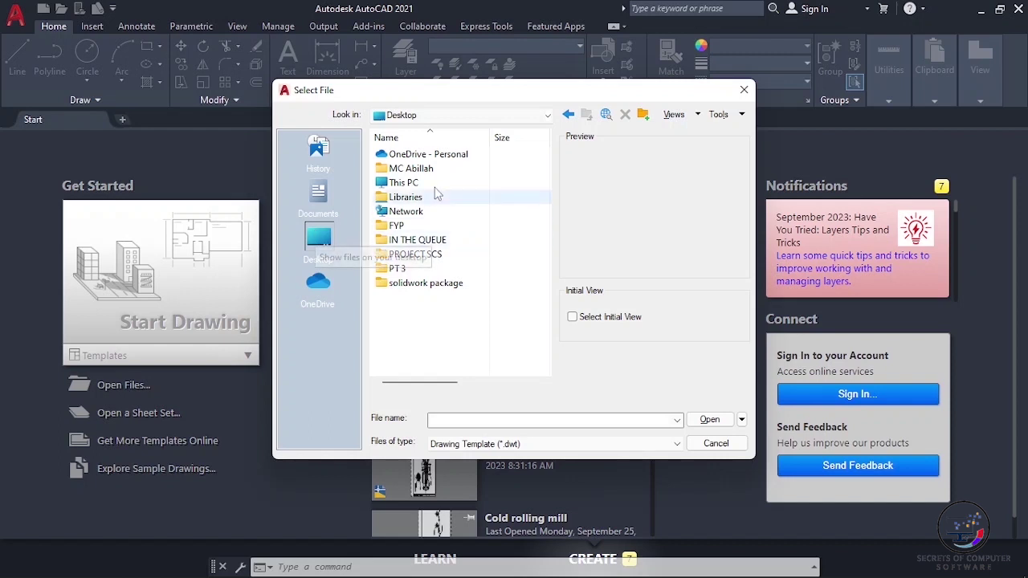
{"action": "left_click", "coordinate": [676, 444]}
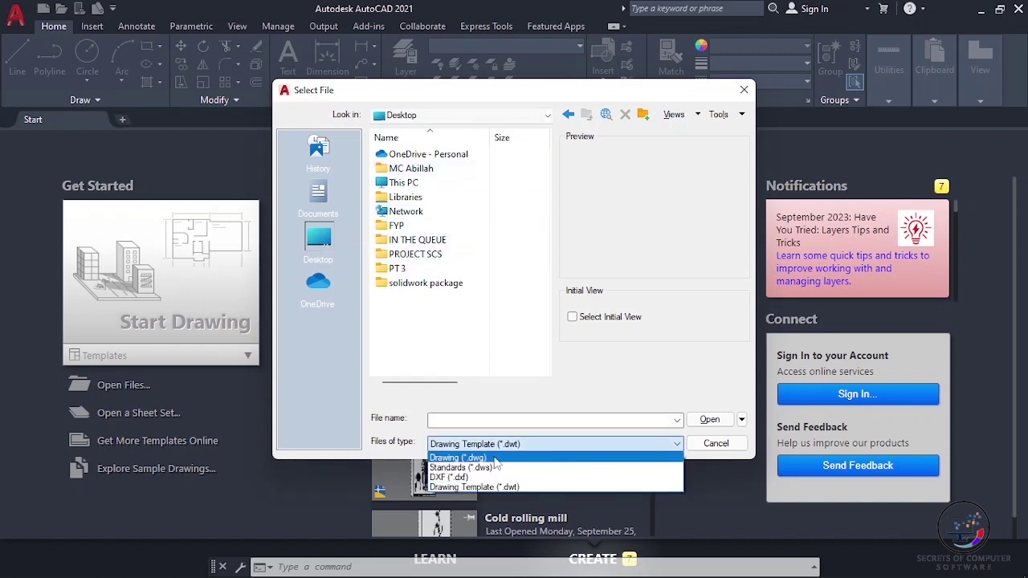
{"action": "left_click", "coordinate": [455, 478]}
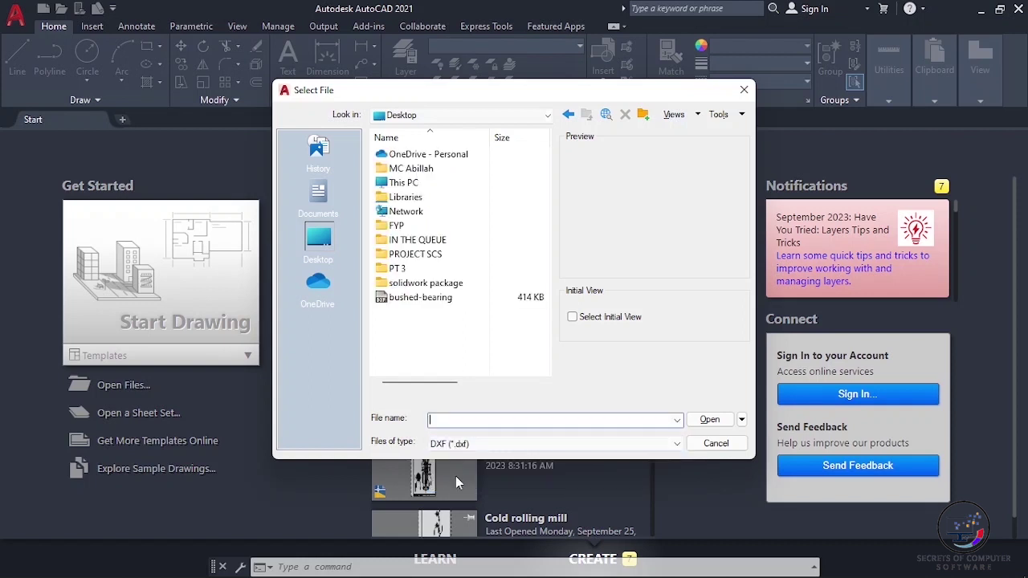
{"action": "left_click", "coordinate": [423, 304]}
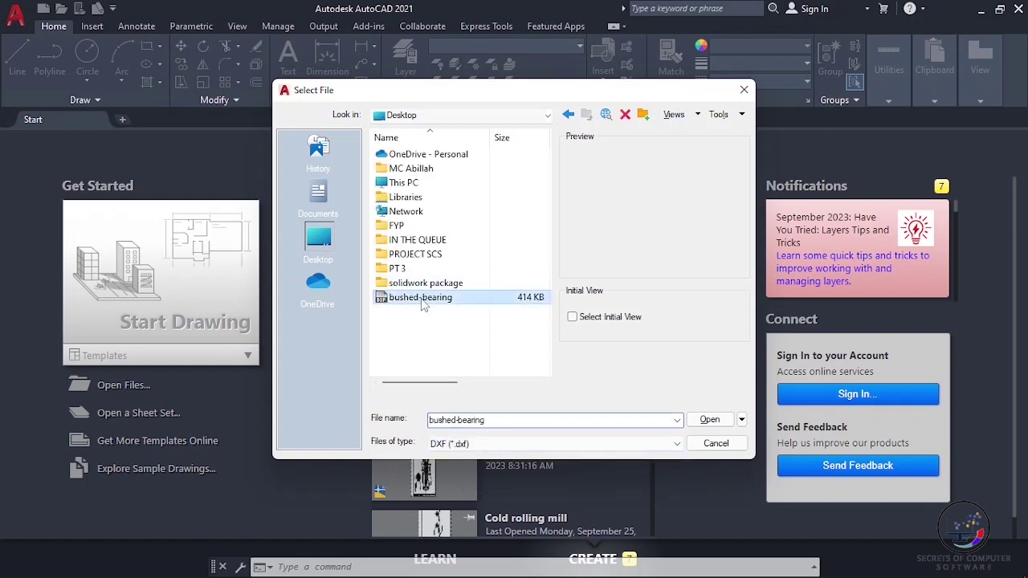
{"action": "left_click", "coordinate": [710, 420]}
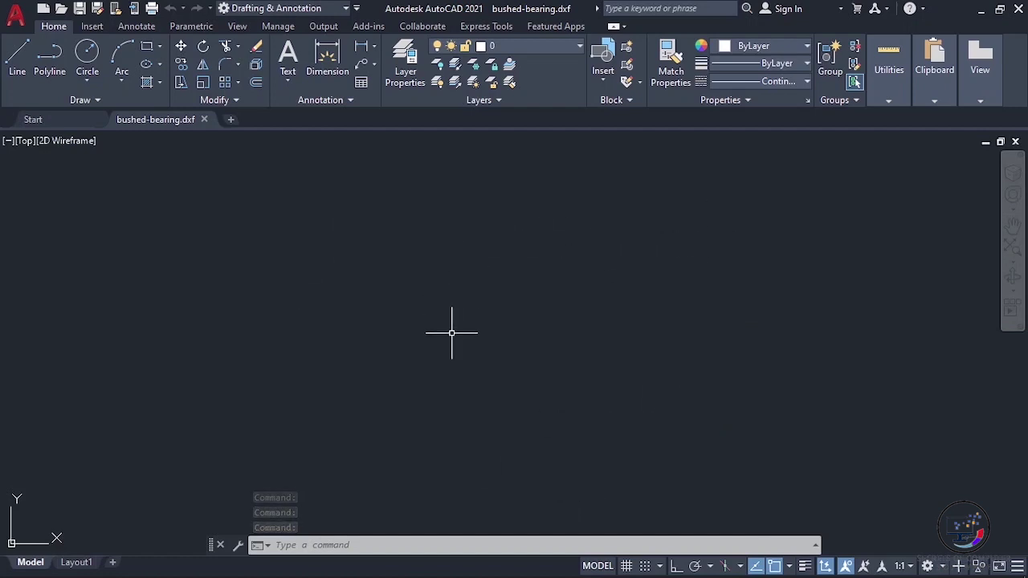
{"action": "left_click", "coordinate": [1013, 266]}
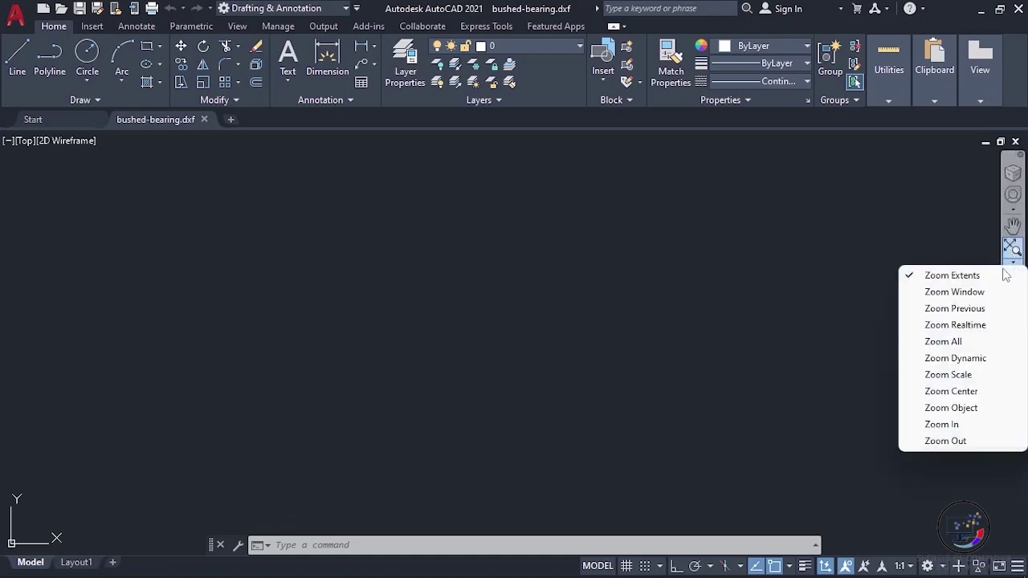
{"action": "left_click", "coordinate": [954, 277]}
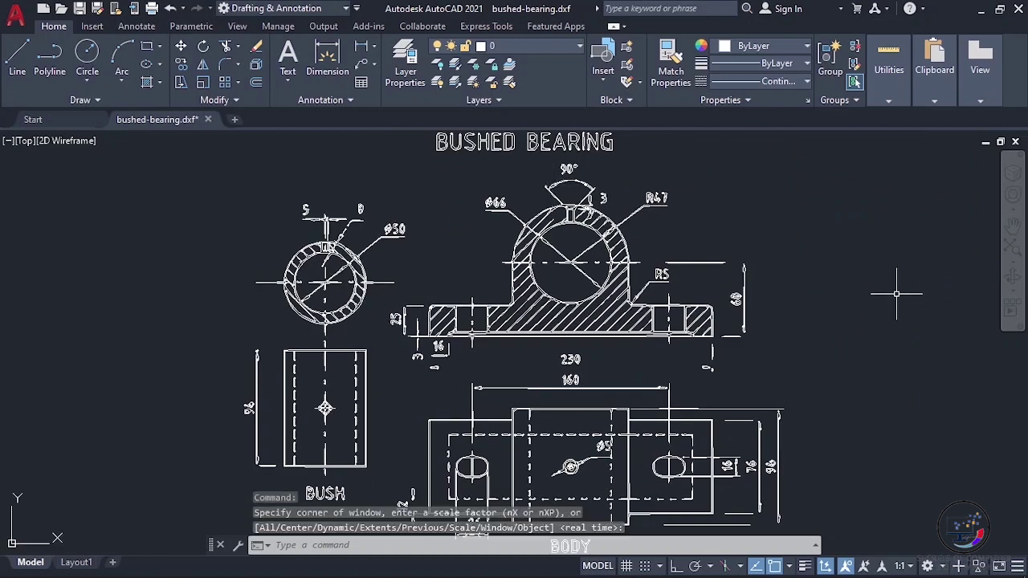
{"action": "scroll", "coordinate": [811, 365], "scroll_direction": "down", "scroll_amount": 2}
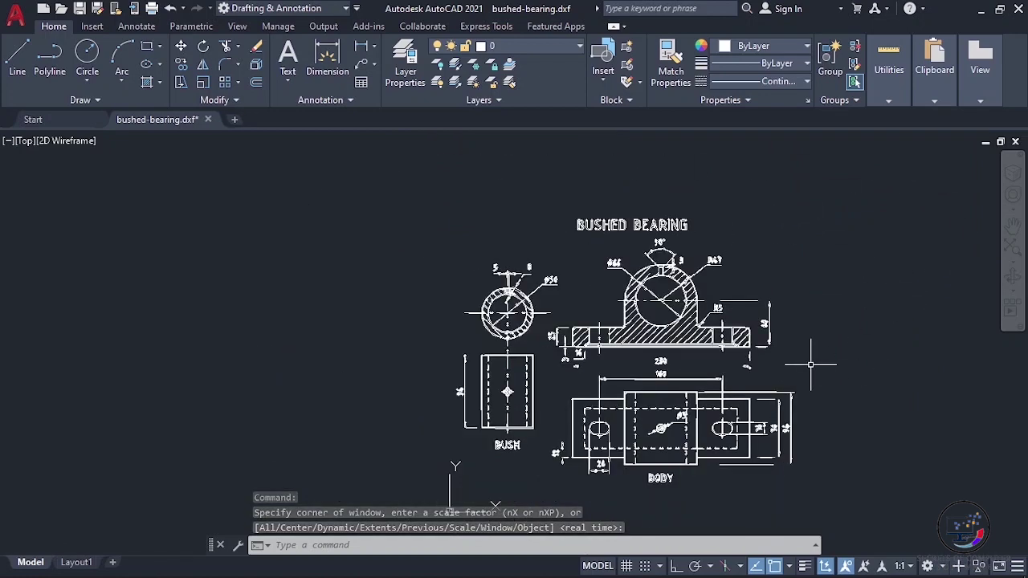
{"action": "scroll", "coordinate": [810, 365], "scroll_direction": "up", "scroll_amount": 2}
{"action": "scroll", "coordinate": [811, 365], "scroll_direction": "up", "scroll_amount": 2}
{"action": "scroll", "coordinate": [810, 365], "scroll_direction": "down", "scroll_amount": 2}
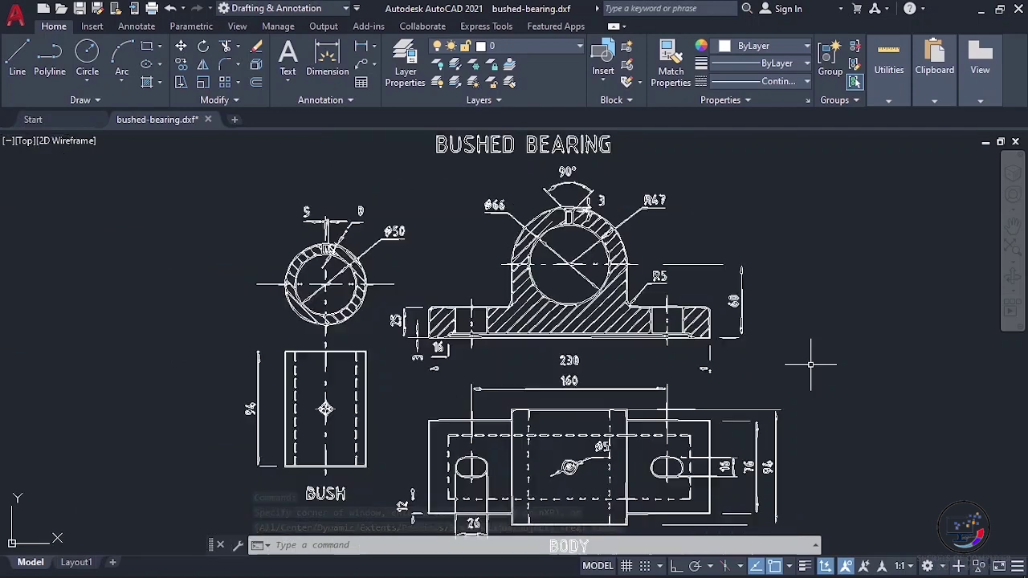
{"action": "scroll", "coordinate": [806, 385], "scroll_direction": "down", "scroll_amount": 3}
{"action": "scroll", "coordinate": [803, 394], "scroll_direction": "down", "scroll_amount": 1}
{"action": "scroll", "coordinate": [802, 394], "scroll_direction": "up", "scroll_amount": 5}
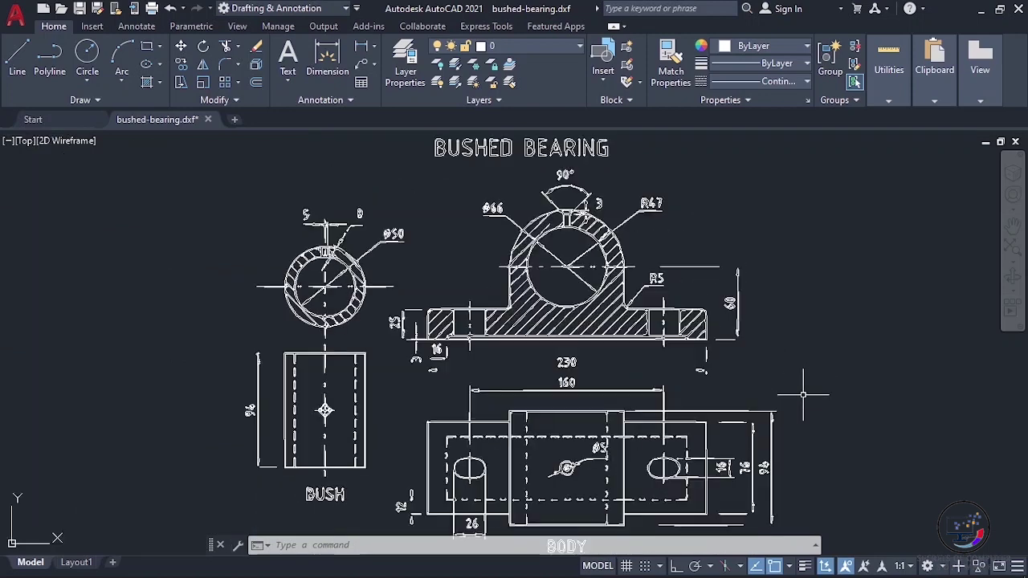
{"action": "scroll", "coordinate": [803, 394], "scroll_direction": "down", "scroll_amount": 2}
{"action": "left_click", "coordinate": [852, 181]}
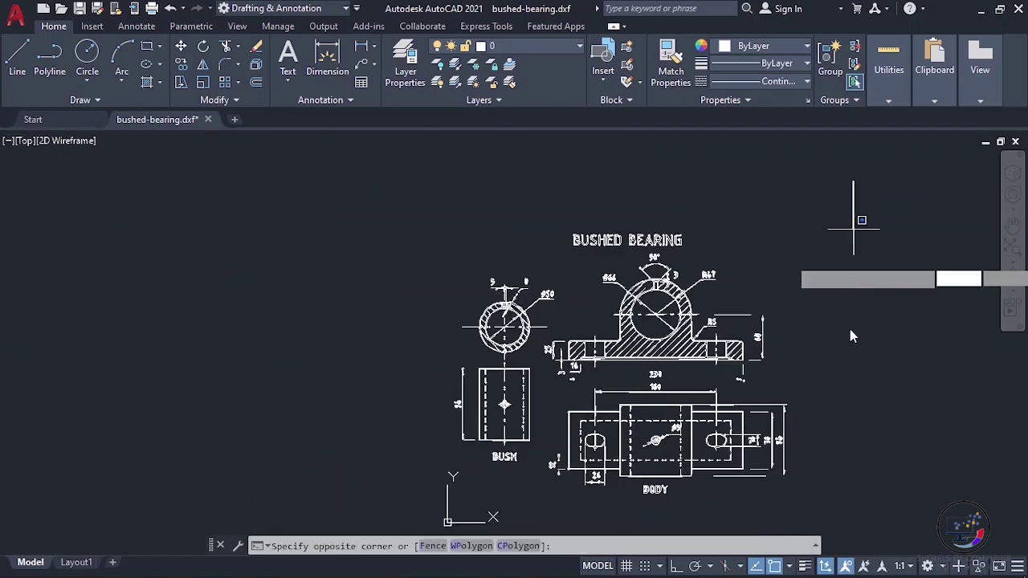
{"action": "left_click", "coordinate": [432, 482]}
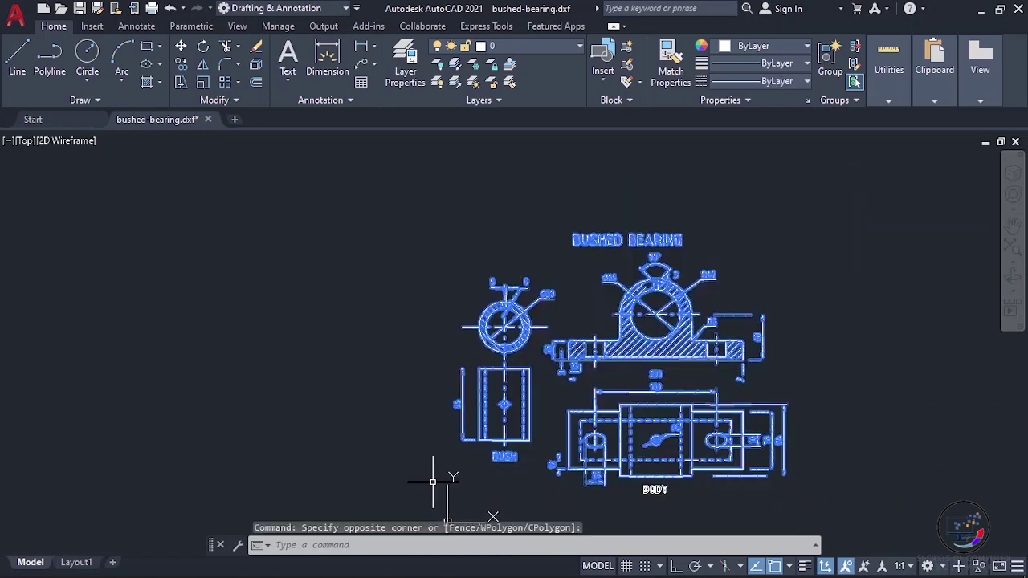
{"action": "left_click", "coordinate": [918, 252]}
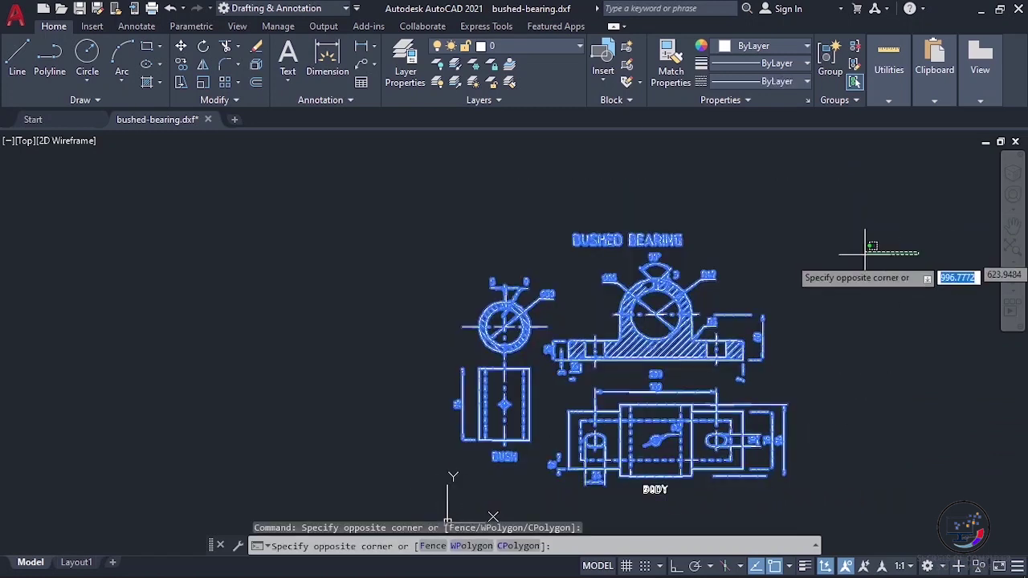
{"action": "left_click", "coordinate": [632, 486]}
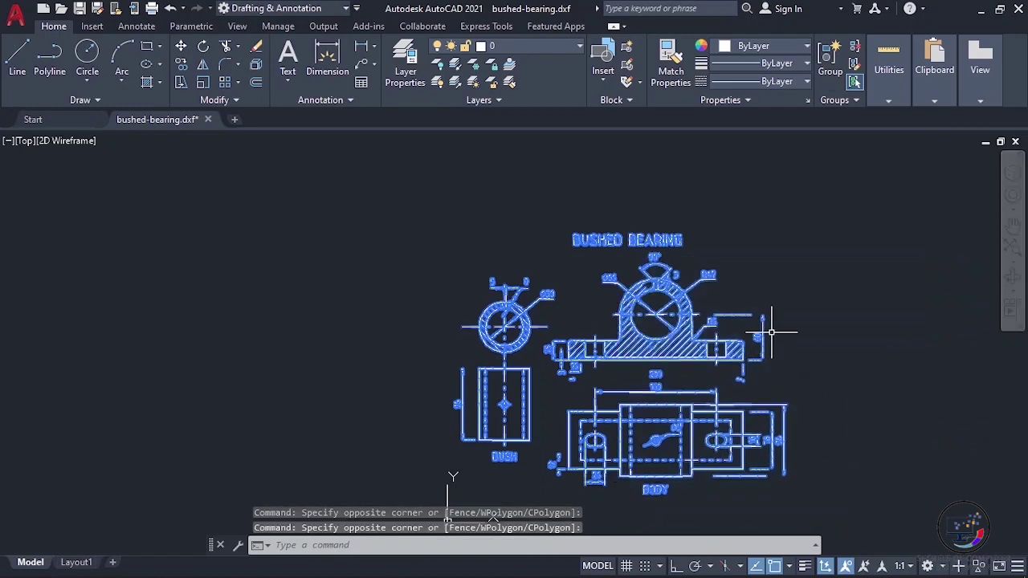
{"action": "key", "text": "Escape"}
{"action": "scroll", "coordinate": [652, 240], "scroll_direction": "up", "scroll_amount": 4}
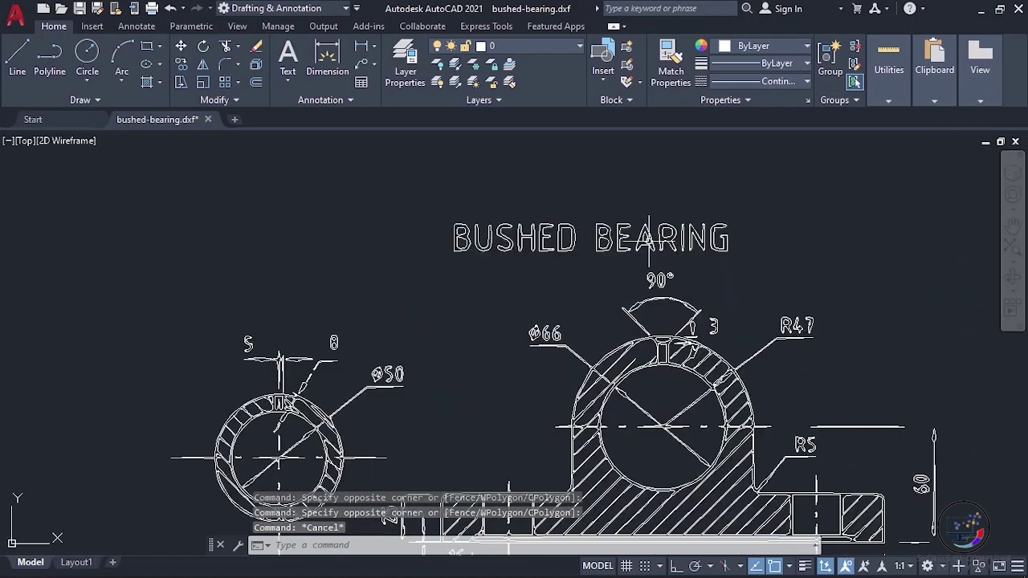
{"action": "left_click", "coordinate": [750, 193]}
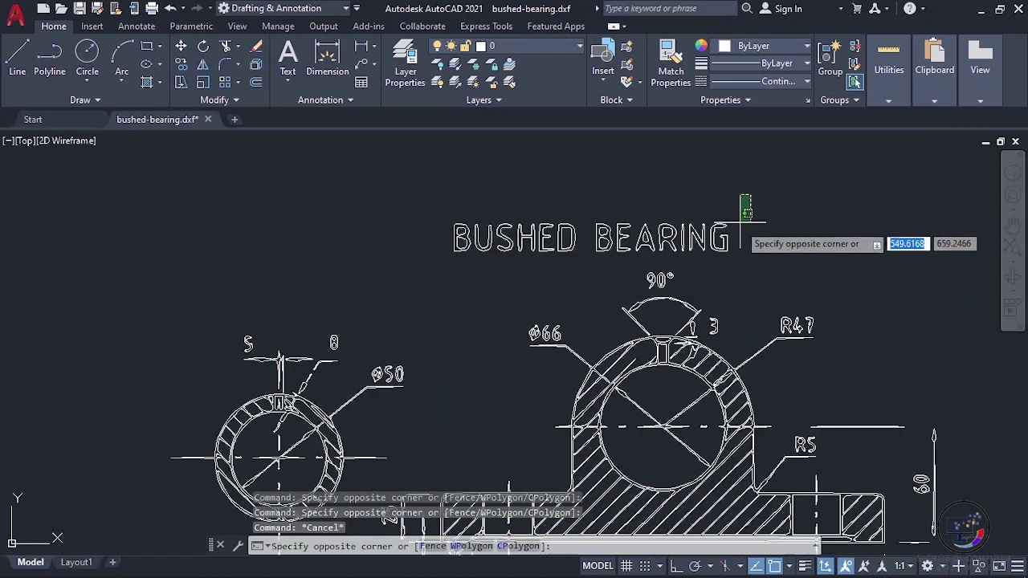
{"action": "left_click", "coordinate": [442, 260]}
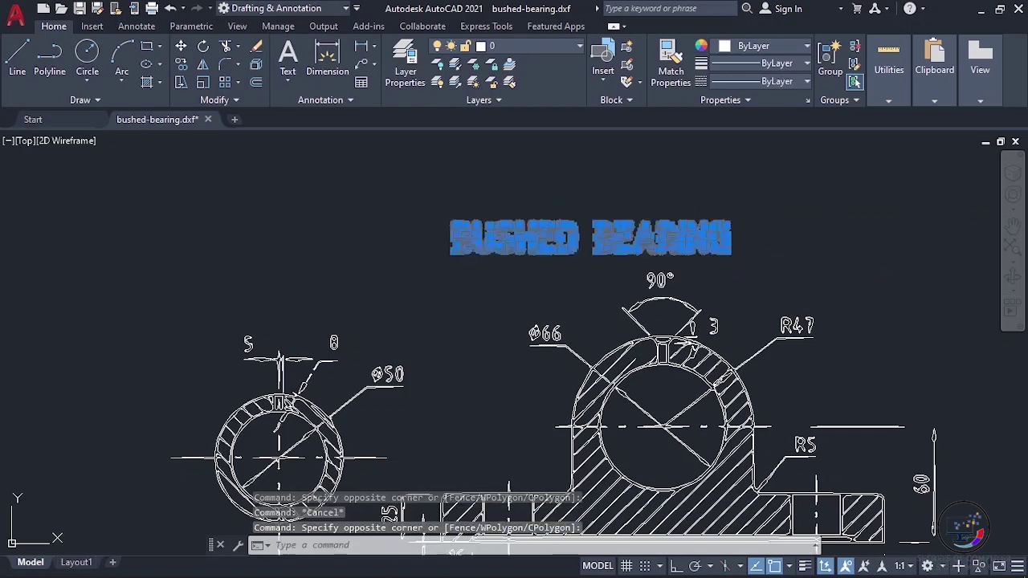
{"action": "key", "text": "Delete"}
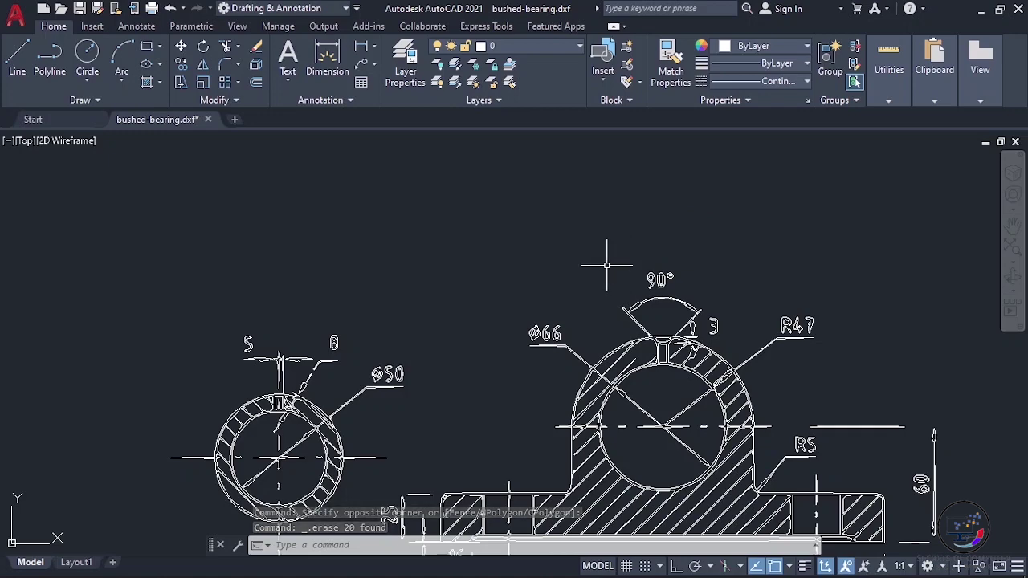
{"action": "key", "text": "ctrl+z"}
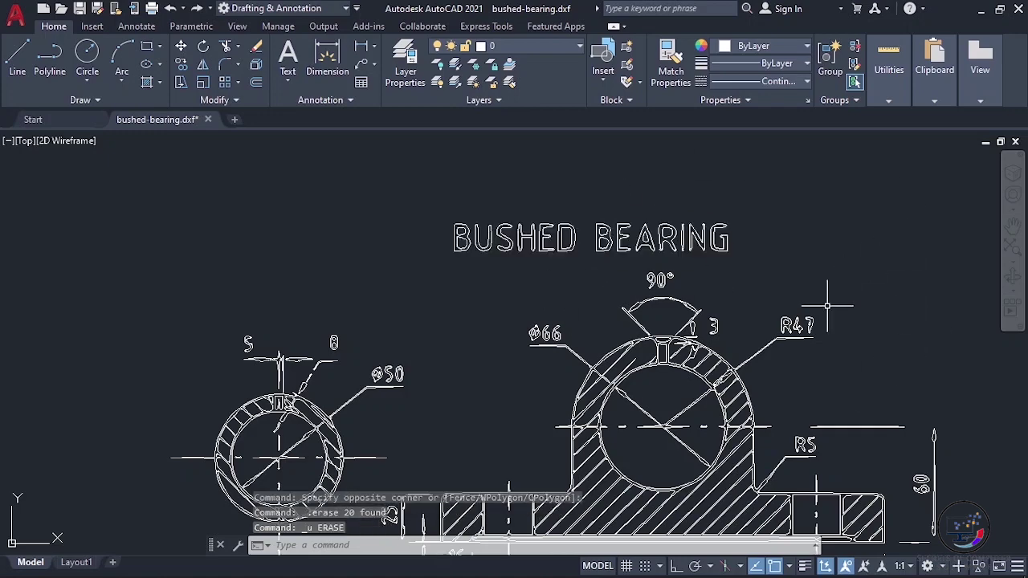
{"action": "scroll", "coordinate": [827, 305], "scroll_direction": "down", "scroll_amount": 2}
{"action": "scroll", "coordinate": [827, 305], "scroll_direction": "down", "scroll_amount": 2}
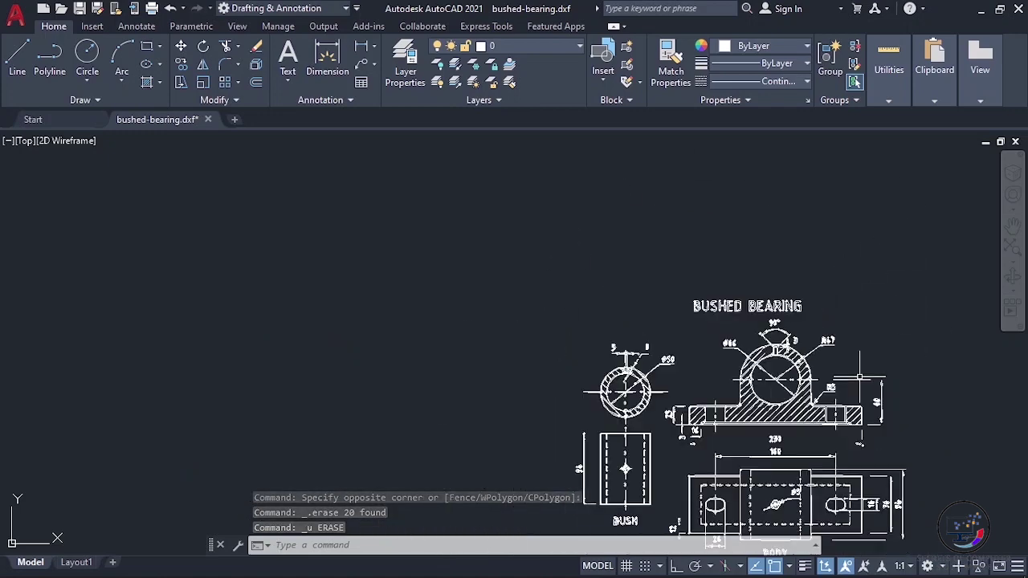
{"action": "scroll", "coordinate": [883, 433], "scroll_direction": "down", "scroll_amount": 2}
{"action": "scroll", "coordinate": [884, 417], "scroll_direction": "up", "scroll_amount": 5}
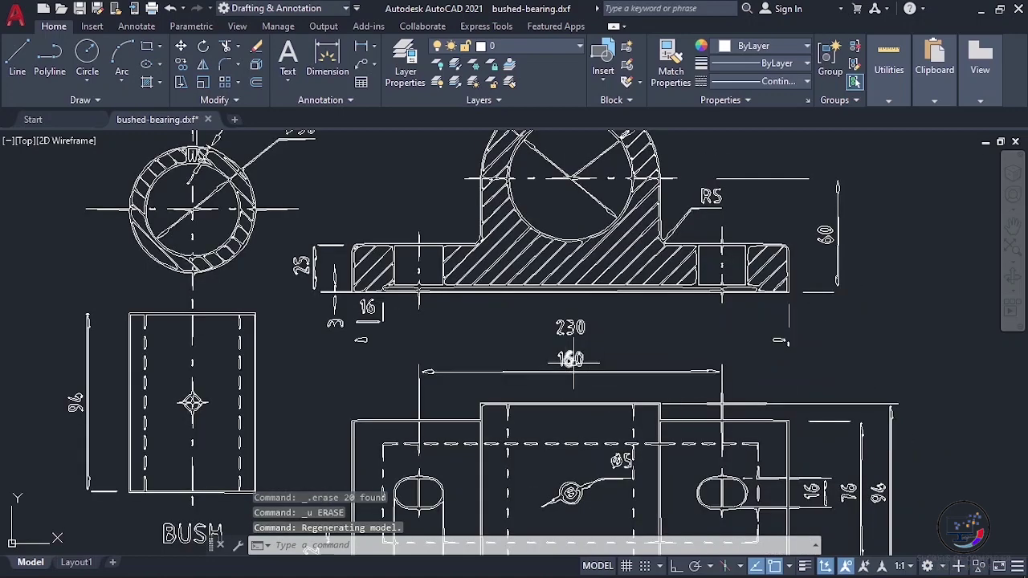
{"action": "scroll", "coordinate": [572, 361], "scroll_direction": "down", "scroll_amount": 2}
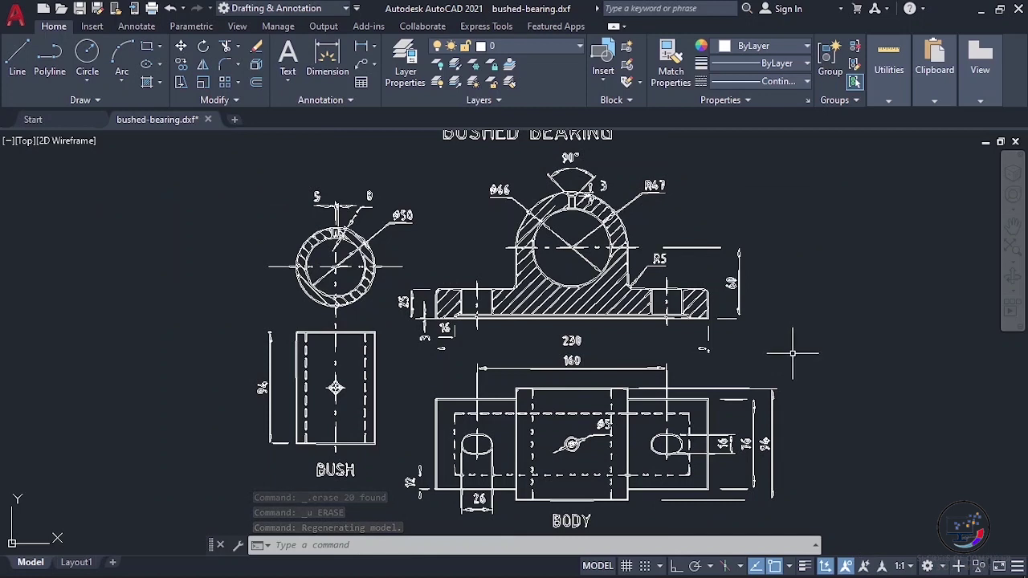
{"action": "scroll", "coordinate": [792, 347], "scroll_direction": "down", "scroll_amount": 2}
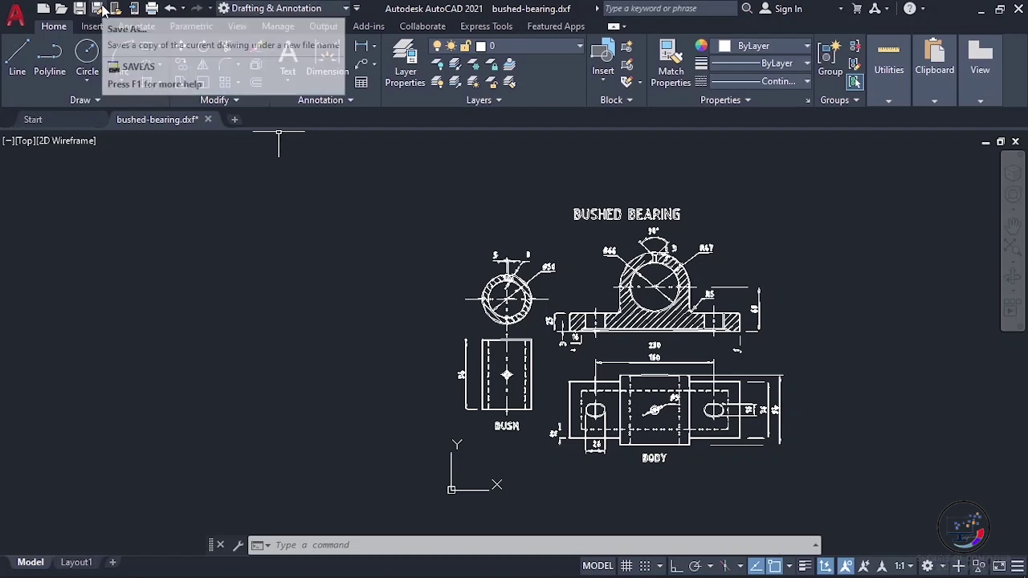
Save the drawing to the Desktop as bushed-bearing.dwg in AutoCAD 2018 format, then exit AutoCAD
{"action": "left_click", "coordinate": [102, 8]}
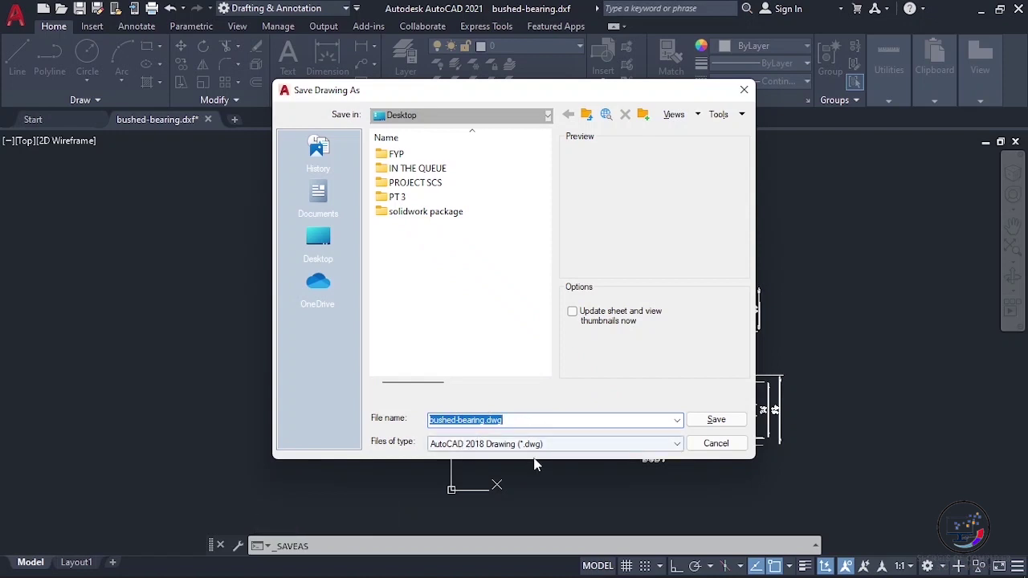
{"action": "left_click", "coordinate": [624, 451]}
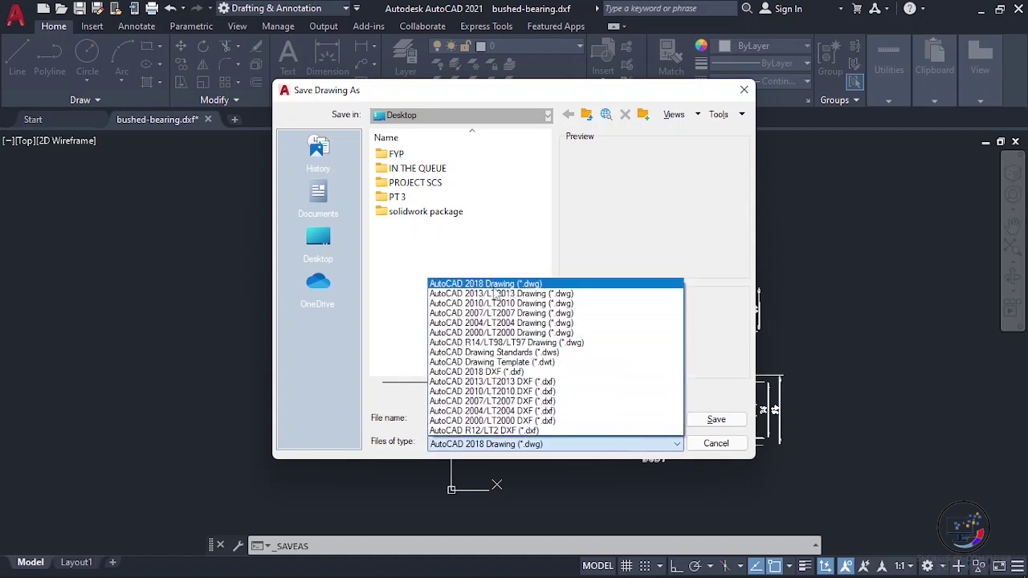
{"action": "left_click", "coordinate": [494, 284]}
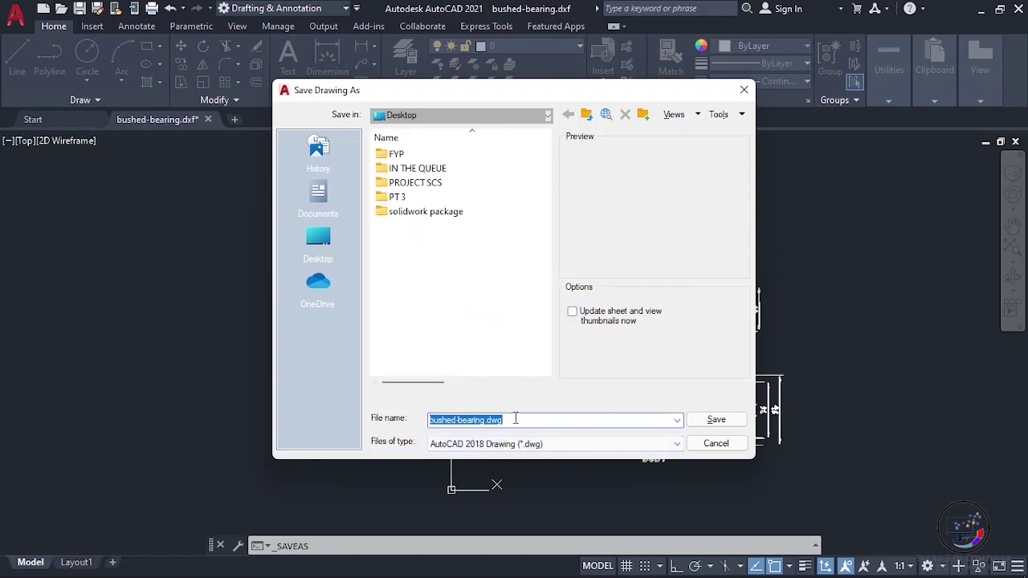
{"action": "left_click", "coordinate": [516, 418]}
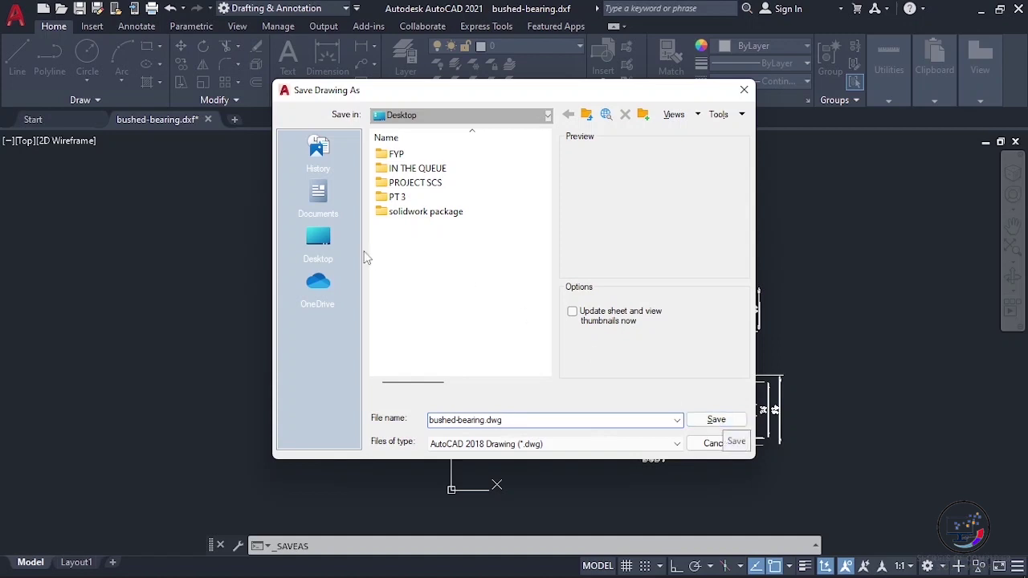
{"action": "left_click", "coordinate": [317, 246]}
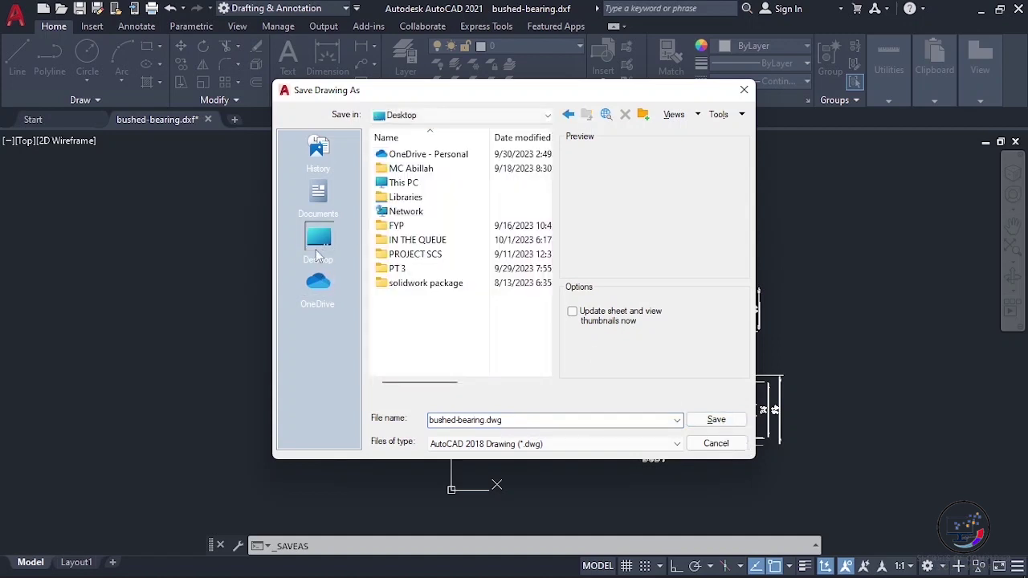
{"action": "left_click", "coordinate": [717, 421]}
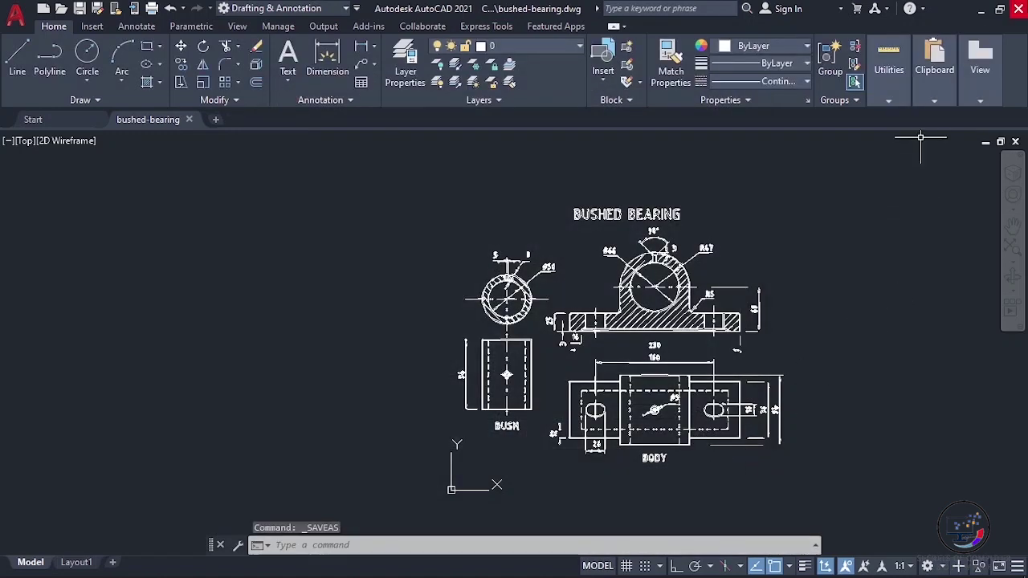
{"action": "left_click", "coordinate": [1018, 9]}
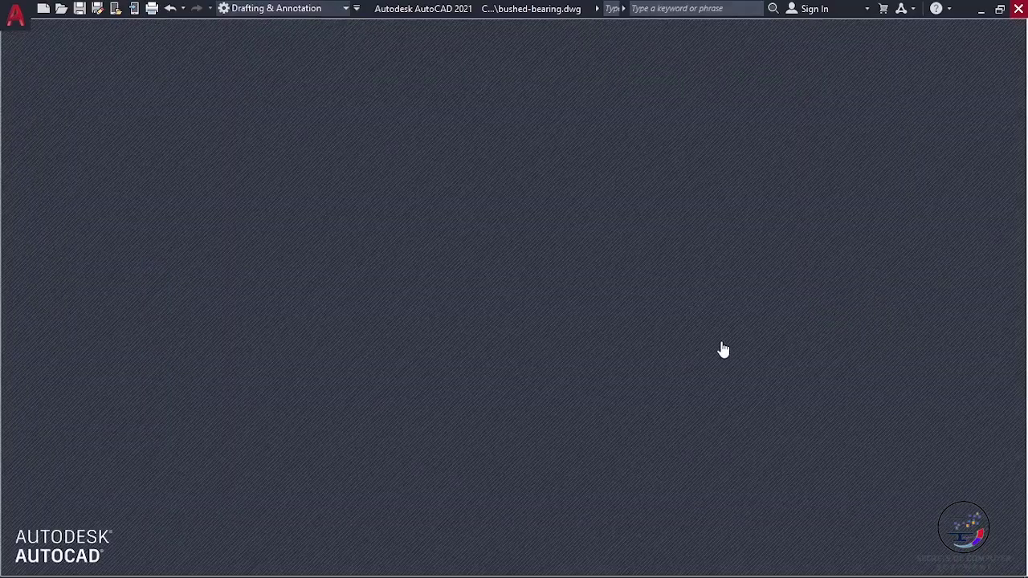